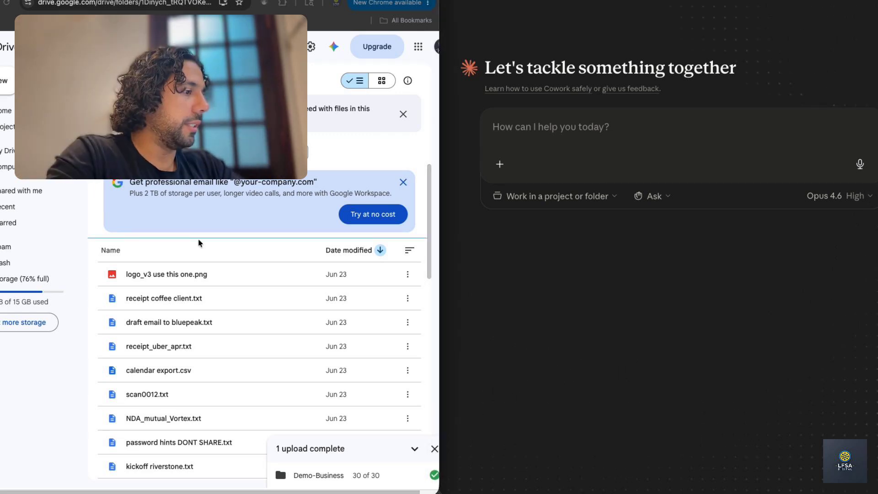
Step: Look through the list of files in the Google Drive folder and return to its start
scroll(199, 238, "down", 6)
scroll(198, 242, "down", 10)
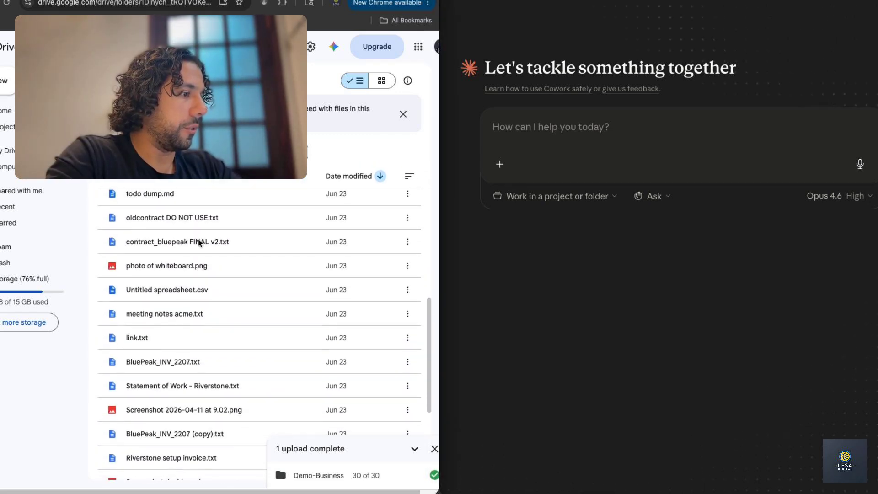
scroll(198, 242, "up", 15)
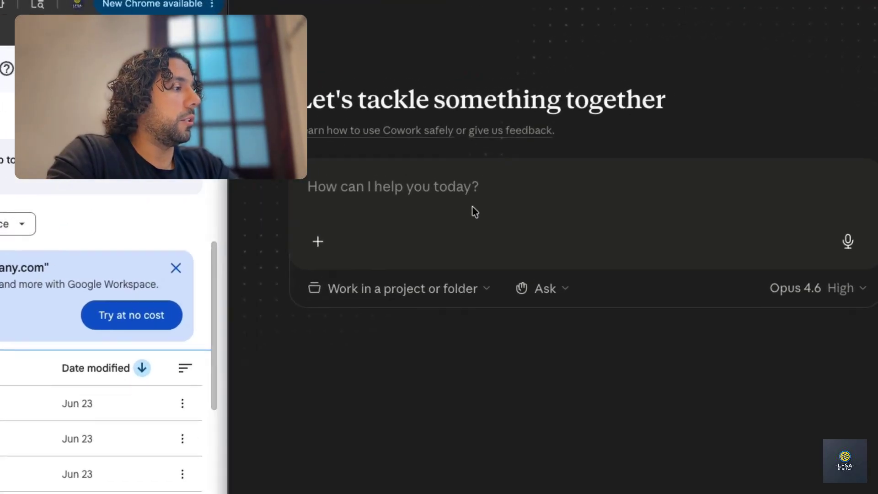
Step: Switch to Claude, show its sidebar and look at the Chat, Cowork and Code modes
left_click(466, 194)
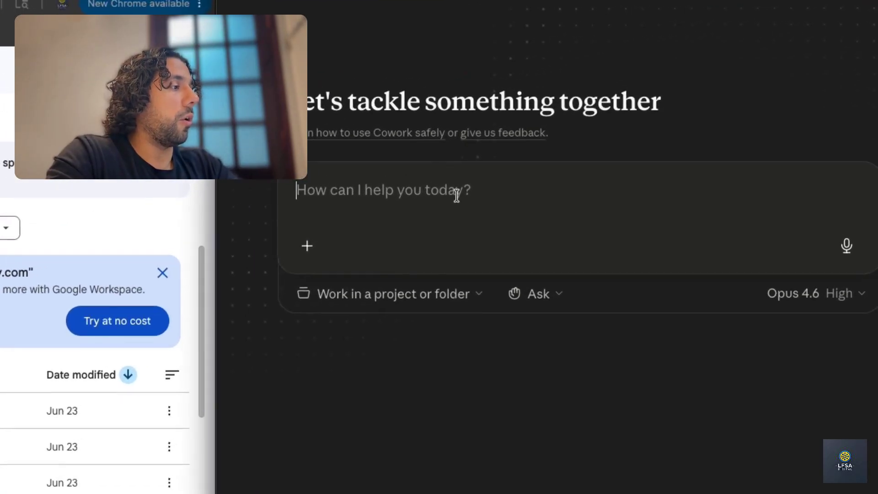
left_click(336, 2)
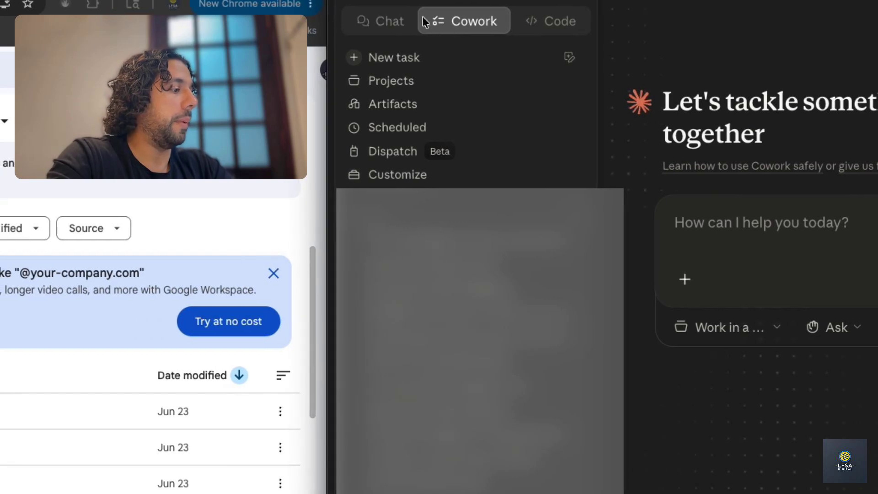
left_click(381, 22)
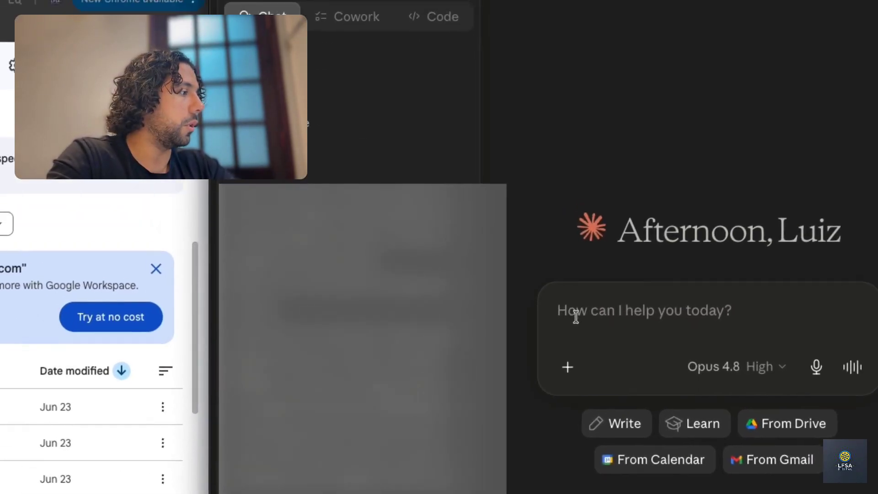
left_click(359, 21)
left_click(432, 21)
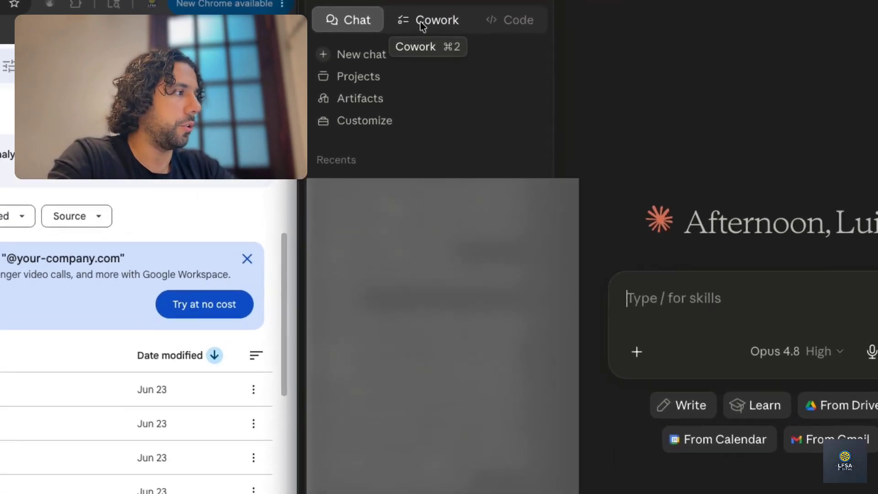
left_click(525, 17)
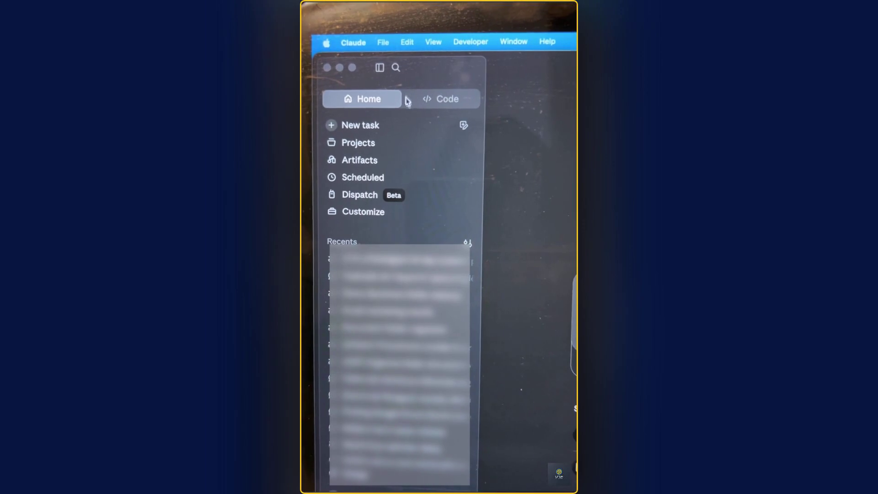
left_click(382, 96)
left_click(377, 124)
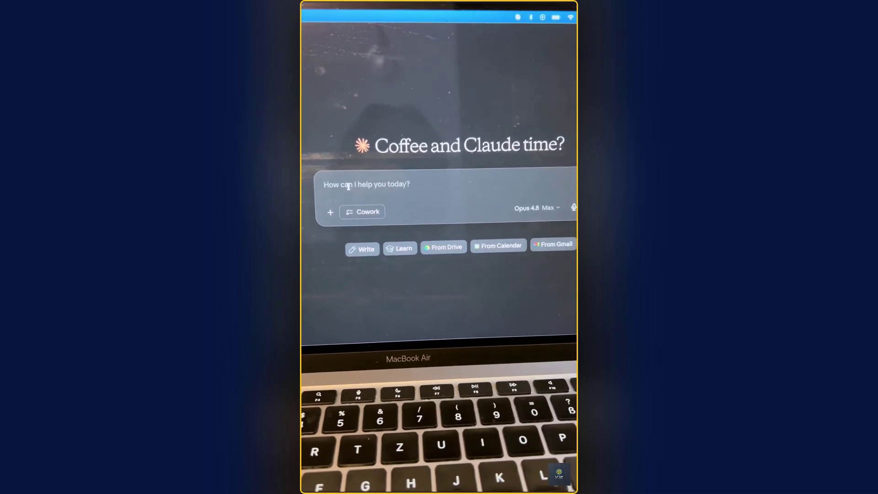
left_click(356, 225)
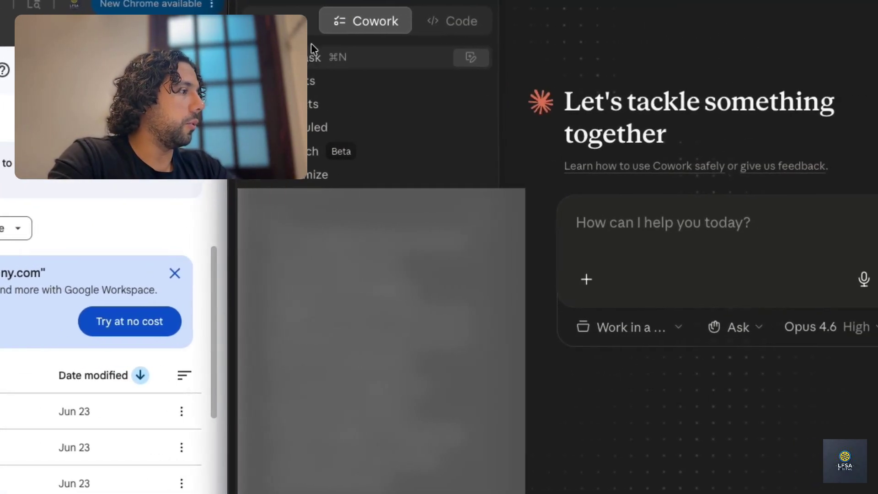
Step: Hide the sidebar and examine which connectors are enabled for the new Cowork task
left_click(316, 1)
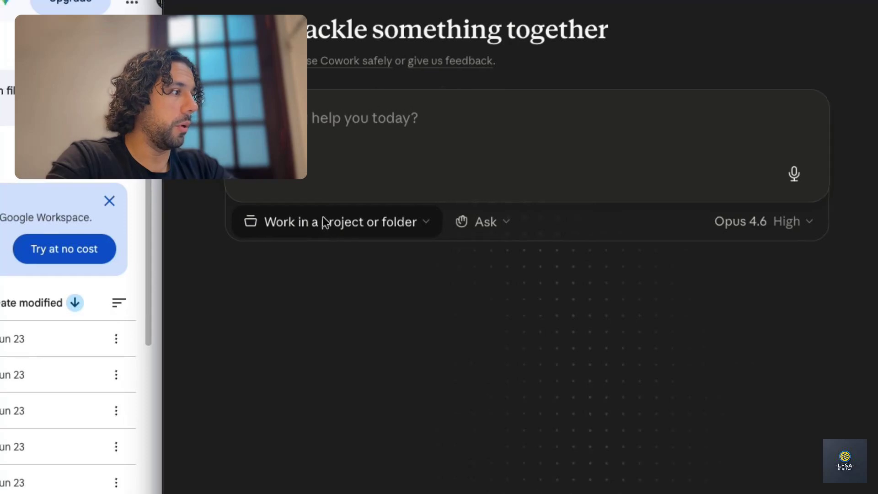
left_click(253, 175)
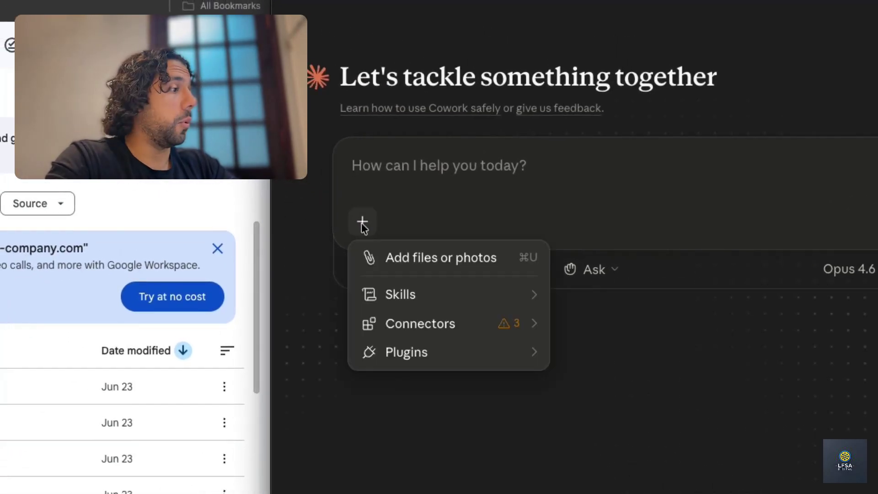
mouse_move(533, 325)
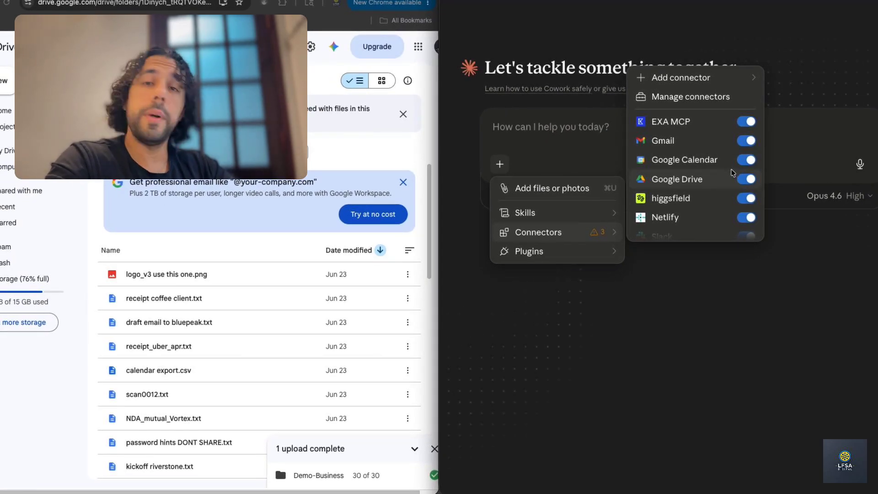
scroll(724, 178, "down", 8)
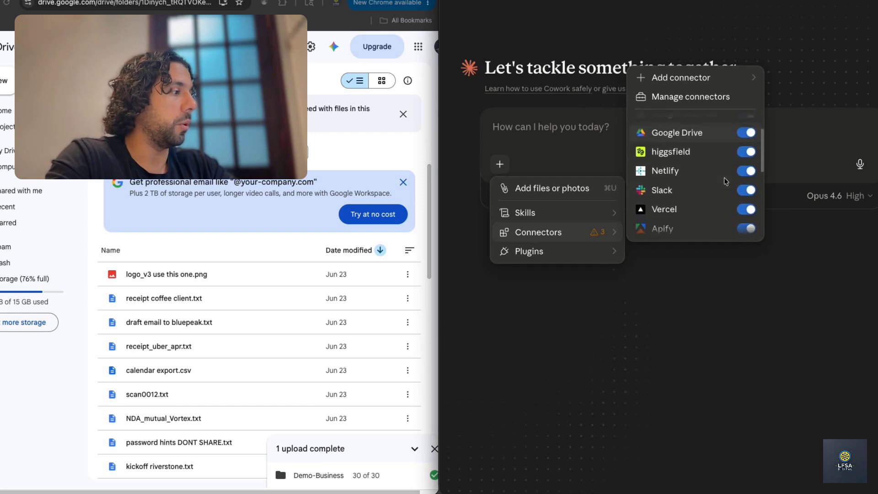
scroll(706, 141, "up", 5)
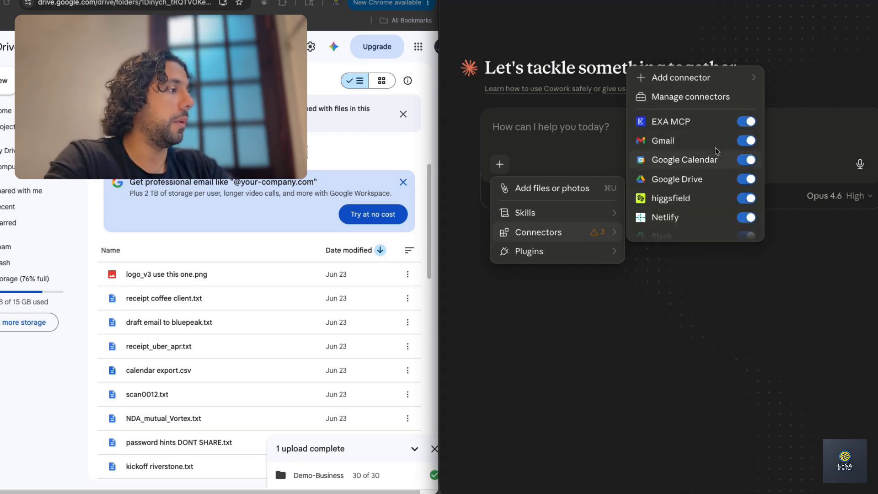
scroll(711, 180, "down", 1)
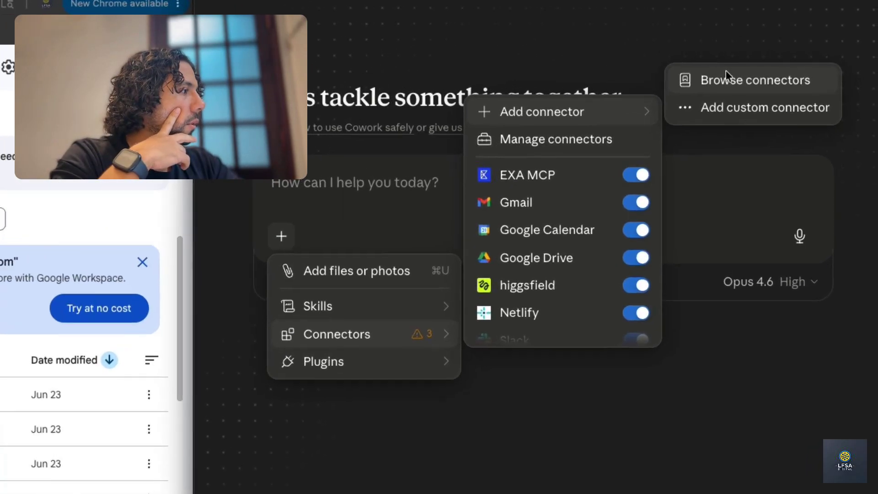
Step: Search the connector directory for "drive", view the Google Drive connector's details, and return to the empty task prompt
left_click(816, 54)
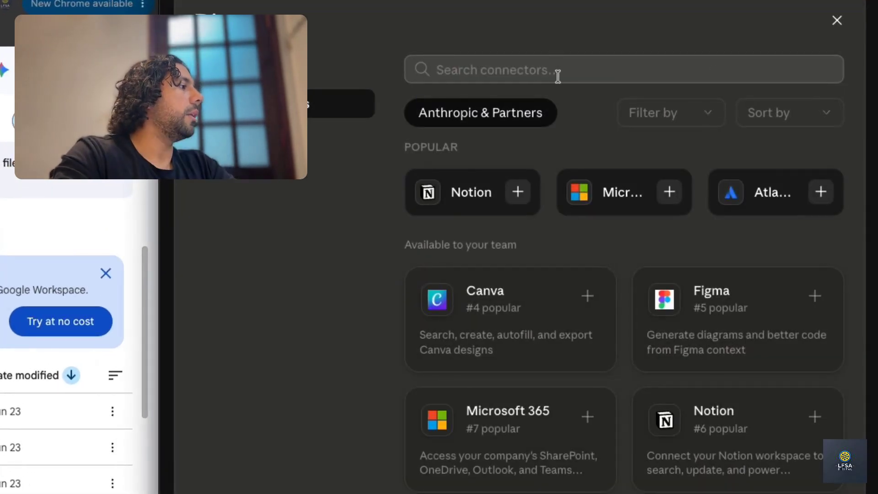
left_click(532, 70)
type("drive")
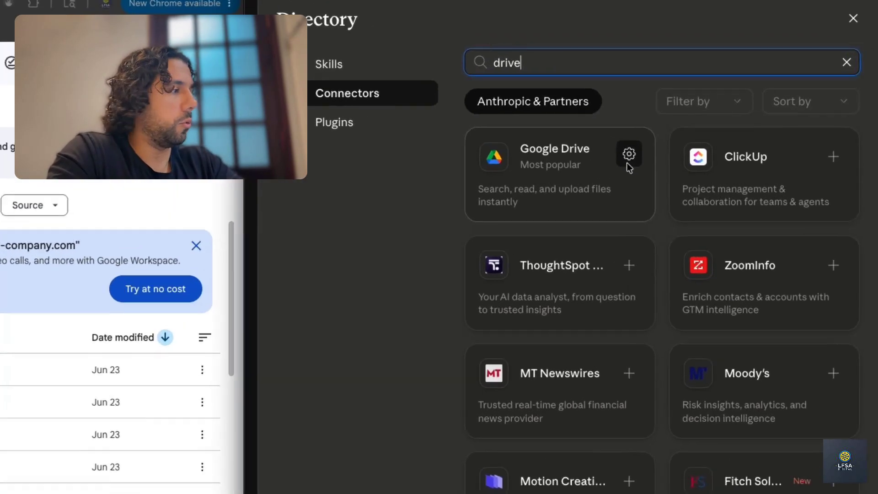
left_click(724, 115)
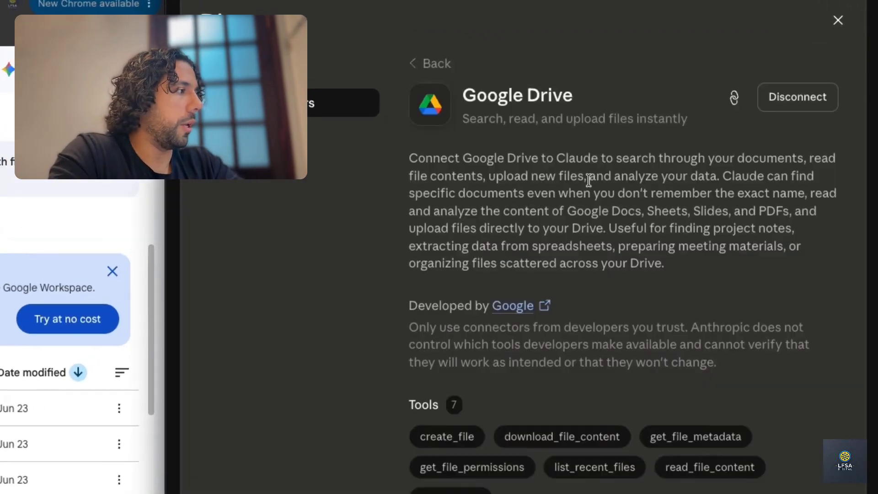
left_click(409, 68)
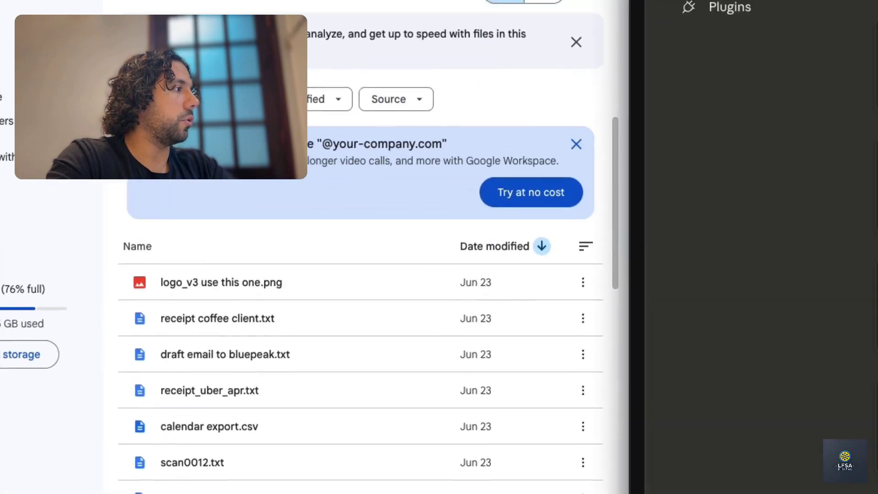
key("Escape")
left_click(424, 192)
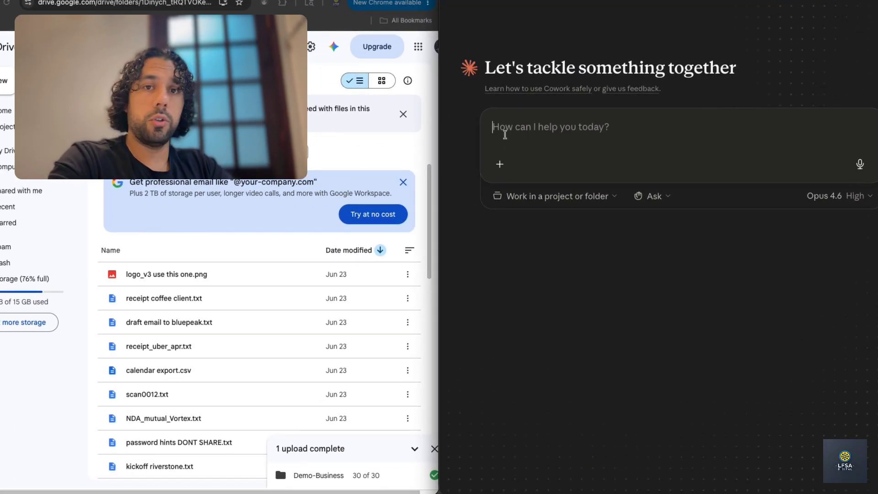
Step: Advance the browser presentation past the slide about connecting Drive and Gmail
scroll(190, 251, "down", 3)
scroll(200, 276, "up", 3)
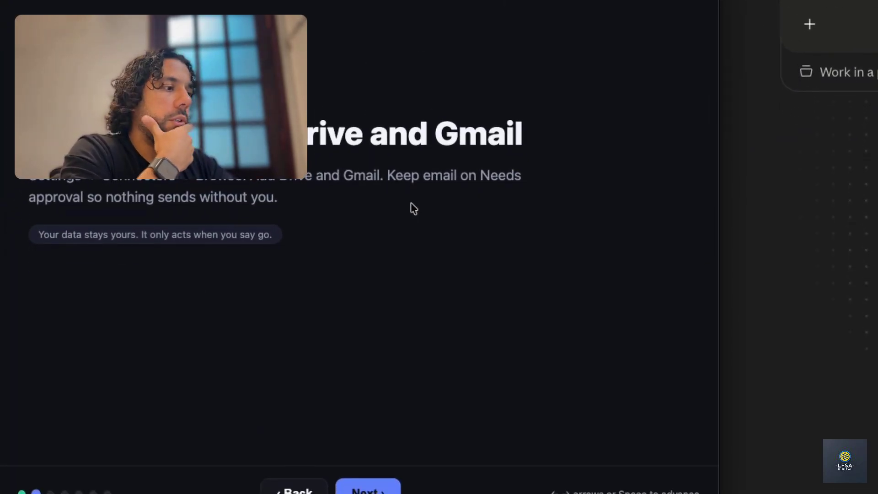
left_click(371, 486)
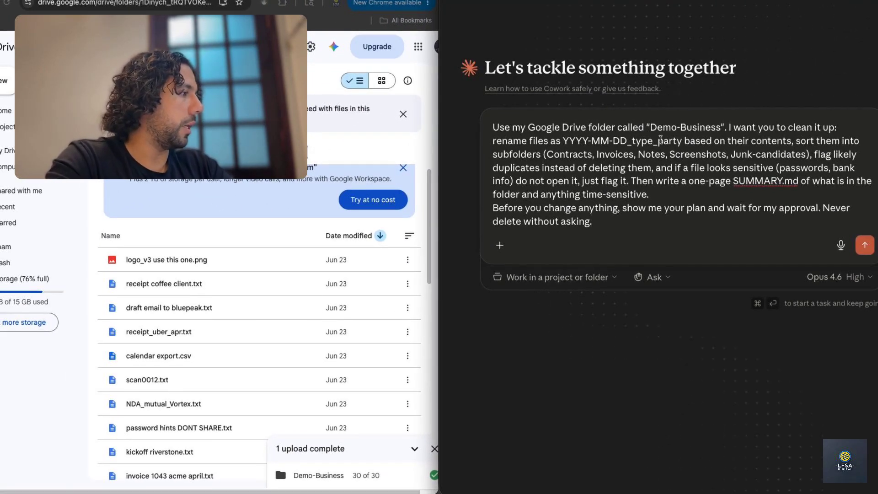
Step: Insert a blank line in the cleanup prompt before "Before you change anything" to set it apart from the main instructions
left_click(651, 195)
key("shift+Return")
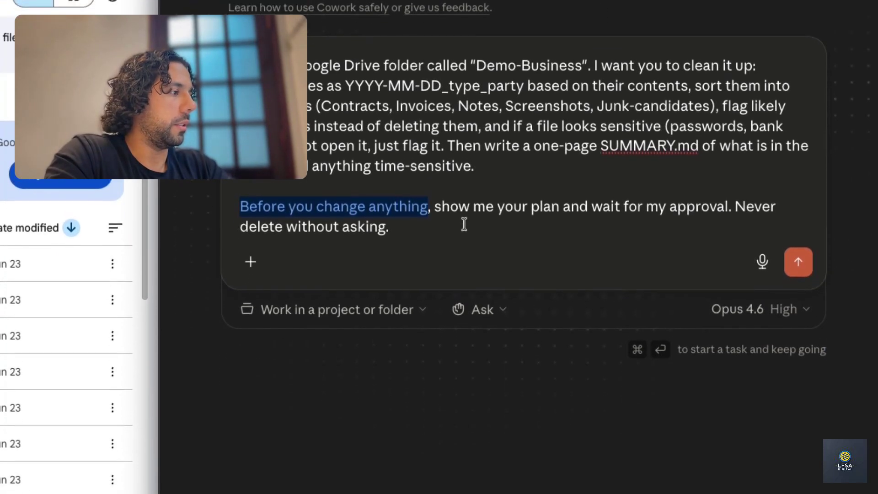
left_click(464, 326)
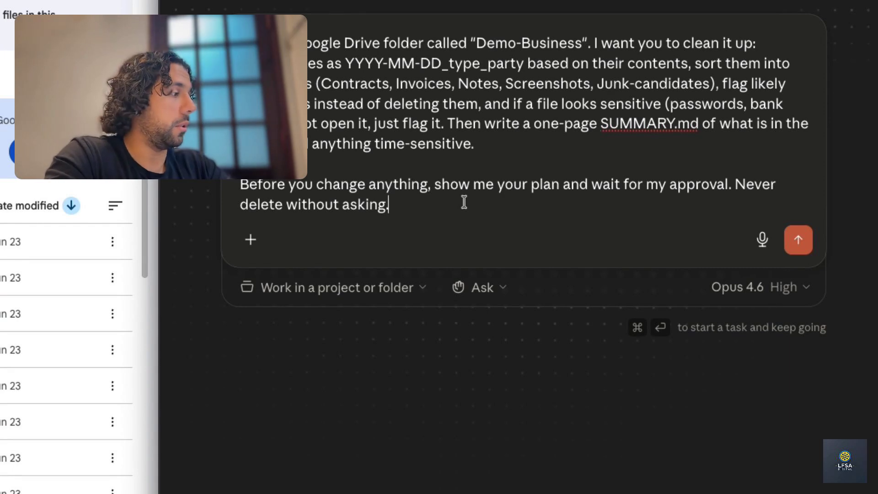
left_click_drag(423, 181, 469, 183)
left_click(575, 211)
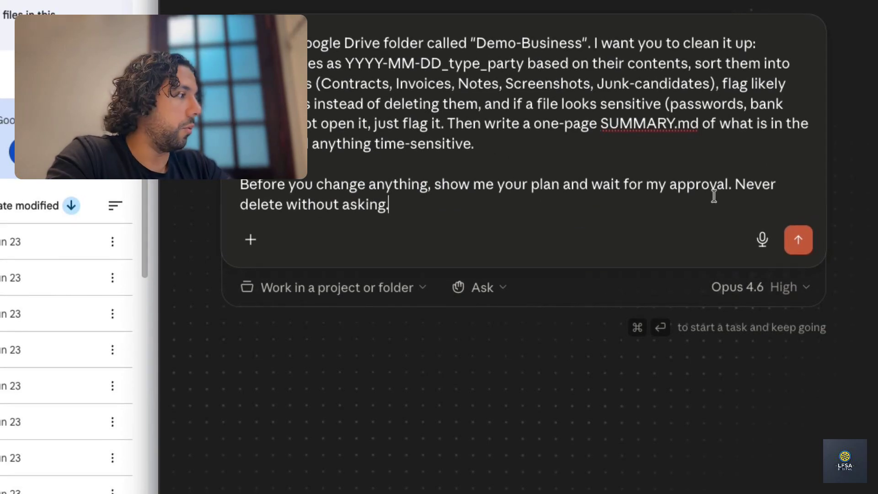
Step: Move "Never delete without asking." into its own paragraph at the end of the prompt and review the full text
left_click(733, 184)
key("shift+Return")
key("shift+Return")
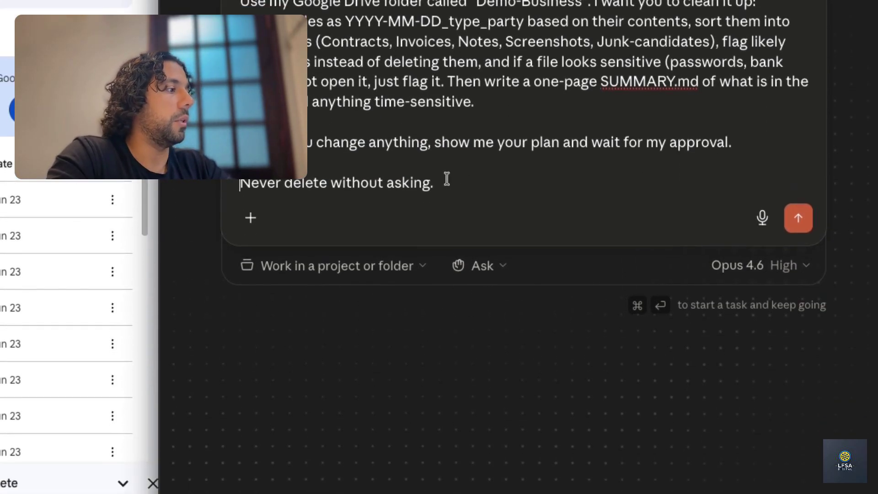
left_click(446, 222)
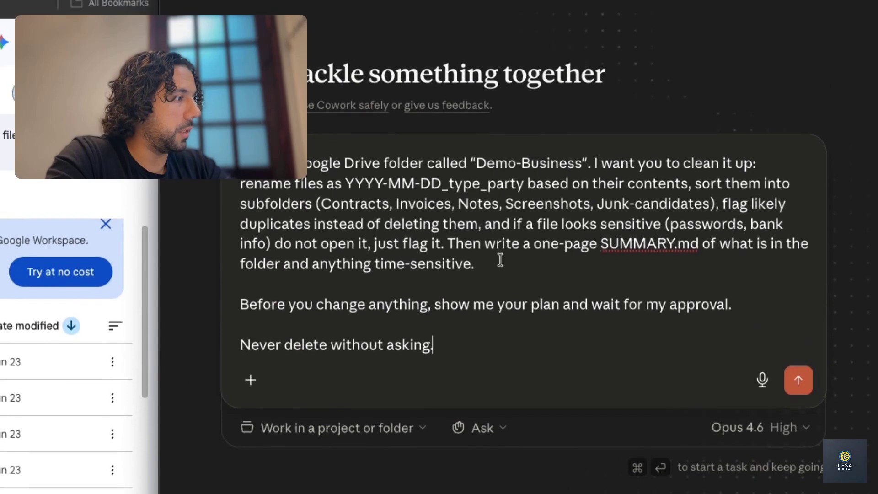
left_click_drag(500, 260, 320, 161)
left_click(589, 257)
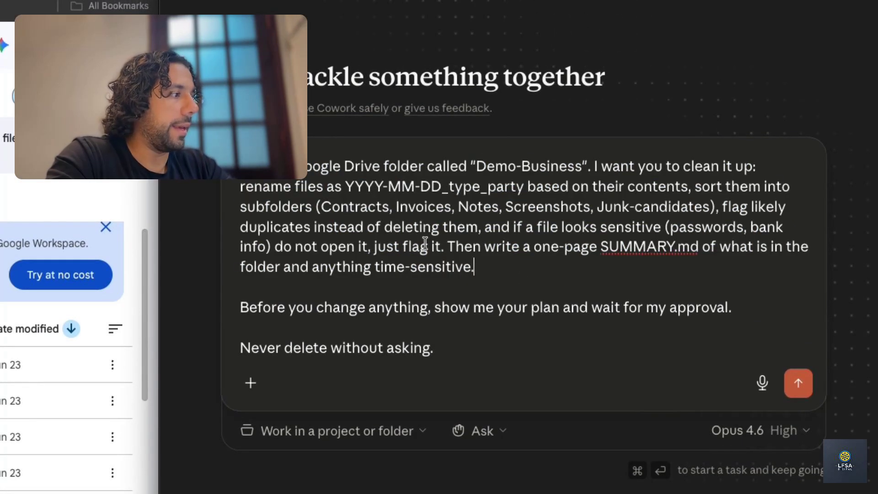
left_click(438, 350)
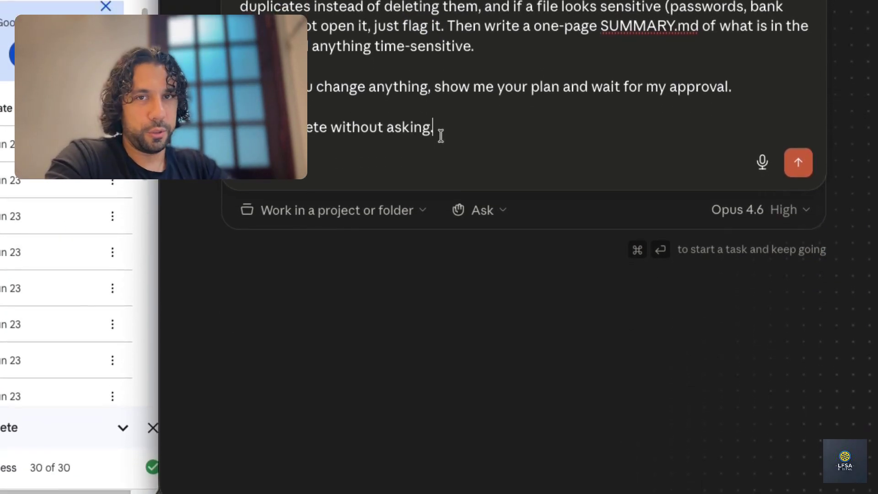
Step: Review the task's approval modes and its project or folder choices, keeping Ask before acting and no folder selected
left_click(482, 229)
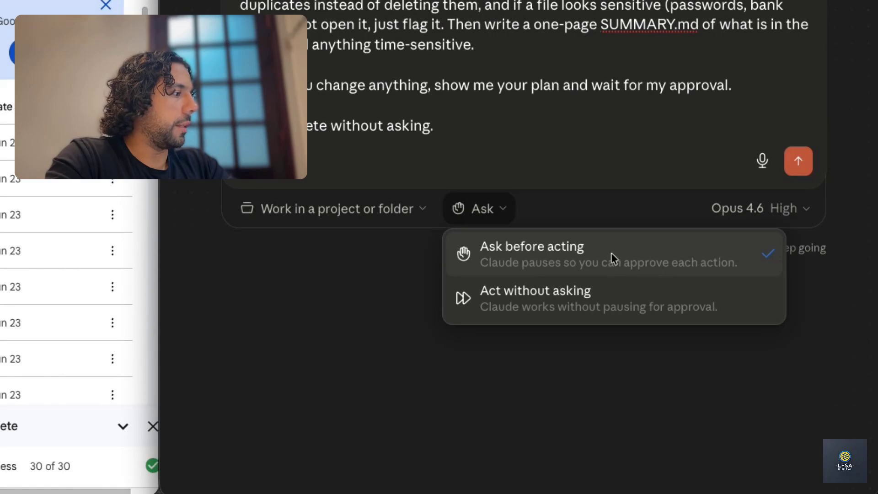
left_click(380, 213)
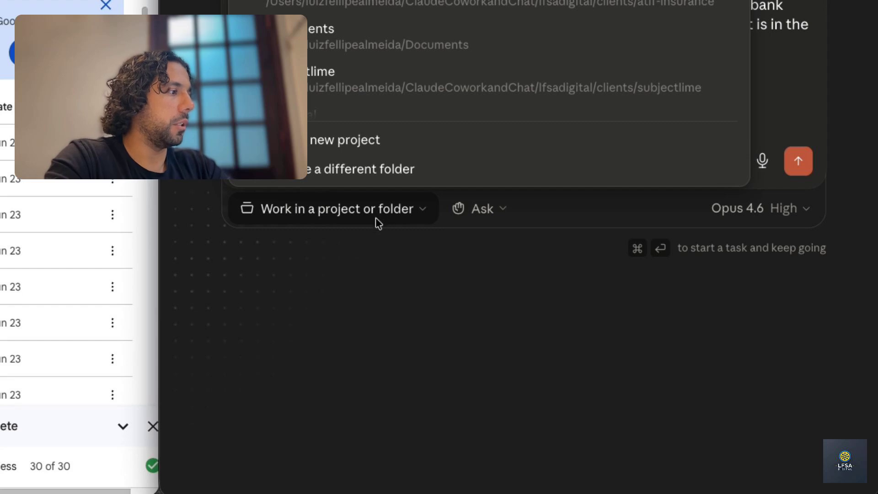
left_click(375, 217)
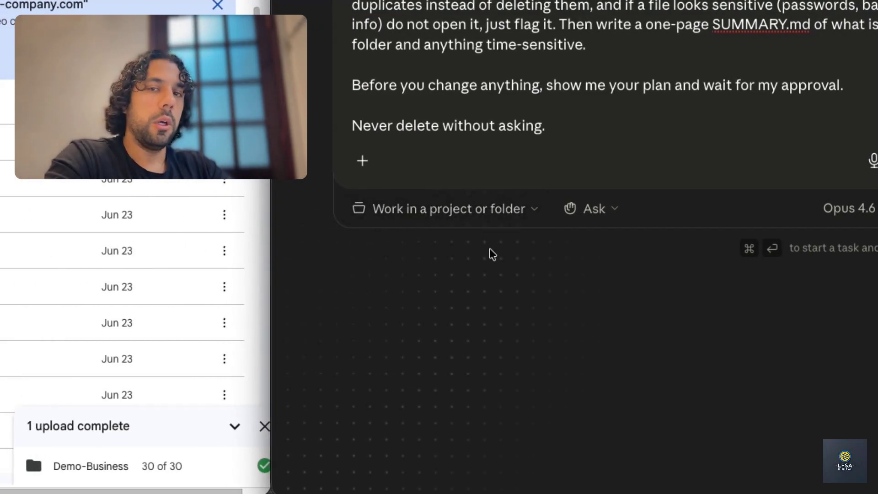
Step: Set the task's model to Opus 4.8 and submit the Demo-Business cleanup prompt
left_click(848, 208)
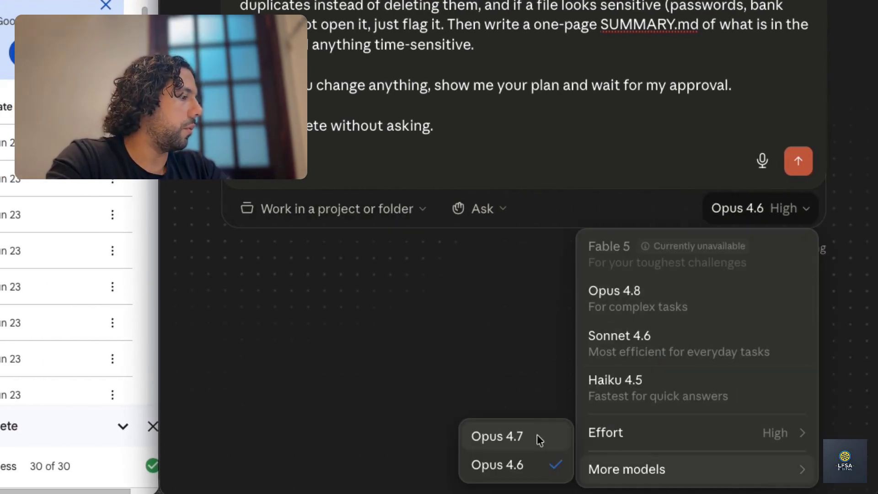
left_click(636, 303)
left_click(797, 216)
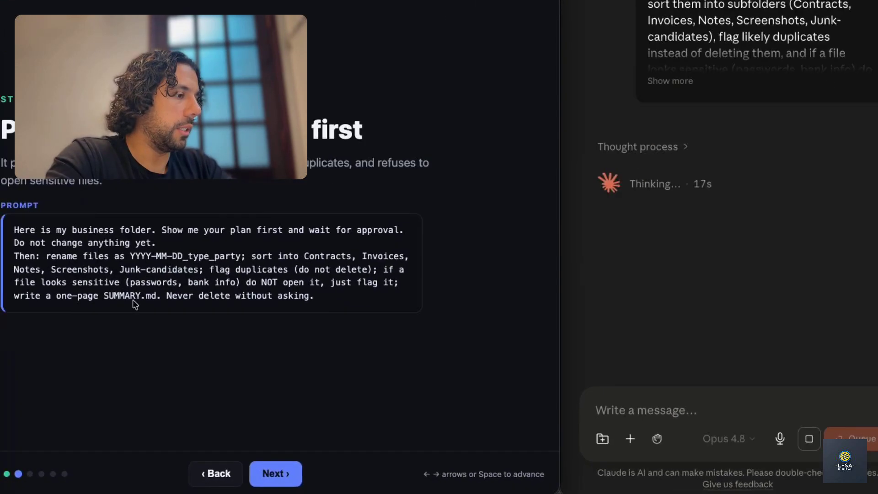
Step: Advance the browser presentation to the slide about asking one question across every file
left_click(274, 472)
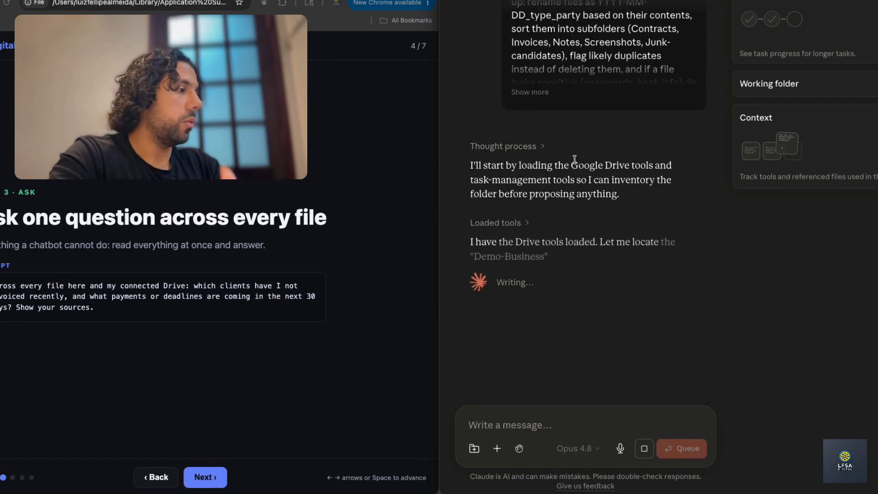
Step: Always allow the Google Drive Search files tool so the task can locate and inventory the Demo-Business folder
left_click(496, 448)
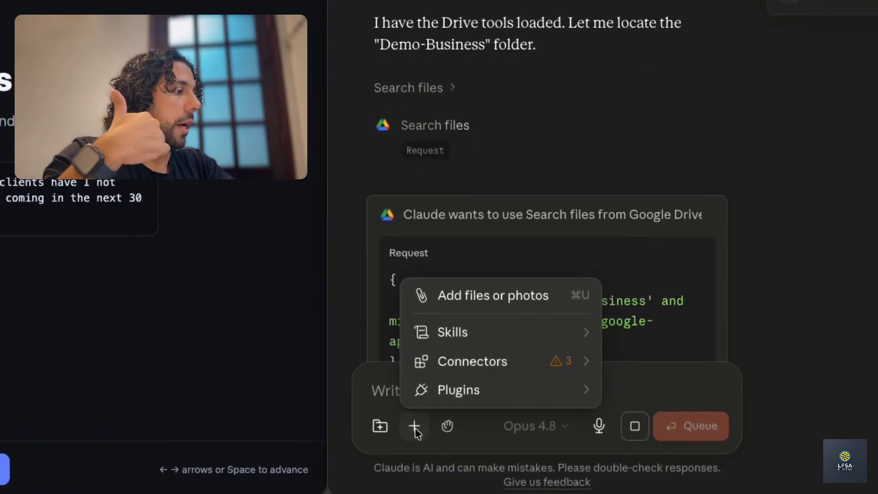
left_click(540, 144)
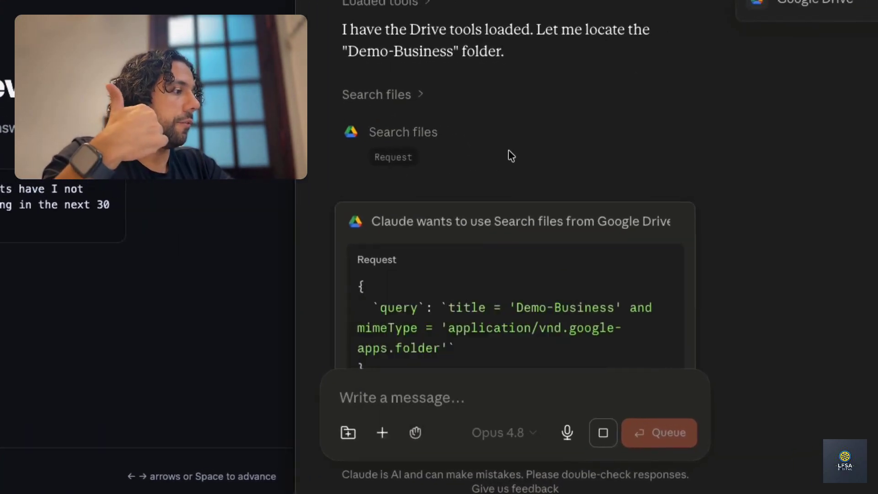
scroll(541, 144, "down", 5)
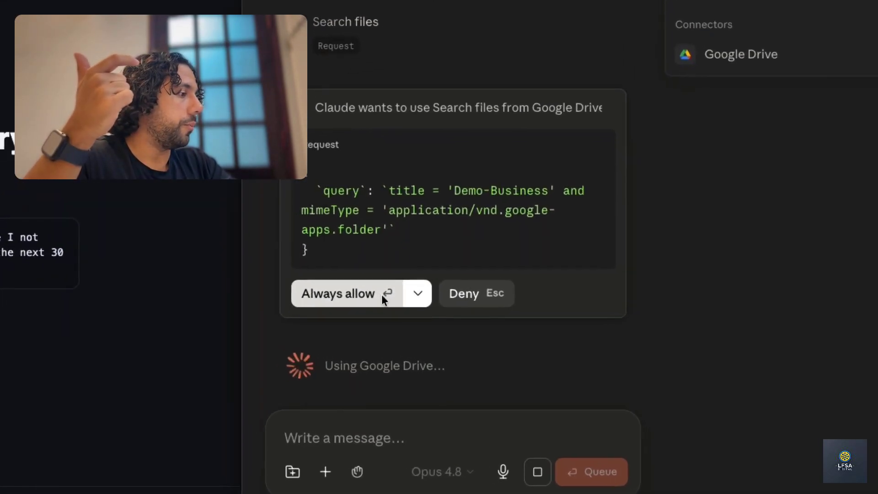
left_click(538, 325)
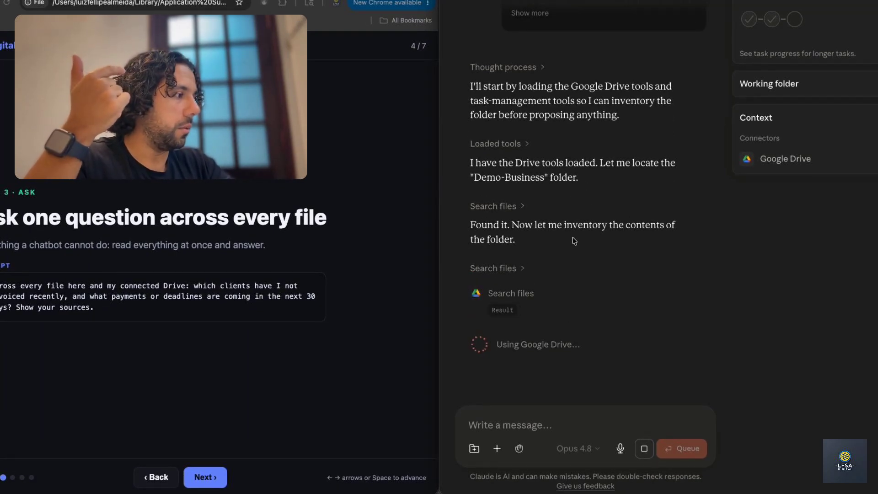
left_click_drag(511, 224, 546, 241)
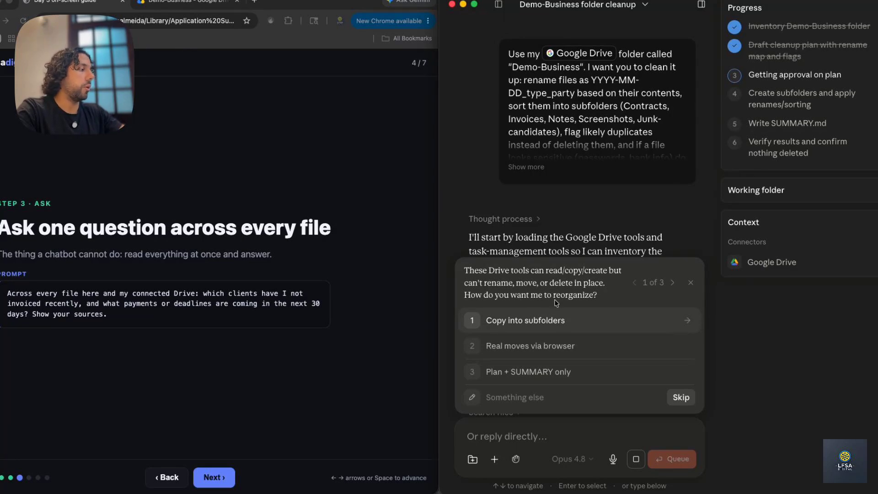
Step: Answer the three plan questions with Copy into subfolders, Move unopened to Sensitive folder, and Add Receipts + Assets
left_click(545, 322)
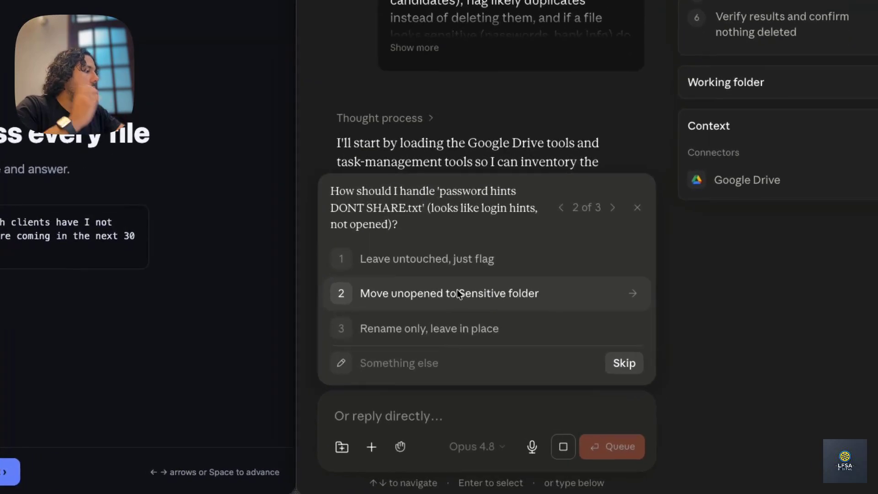
left_click(608, 349)
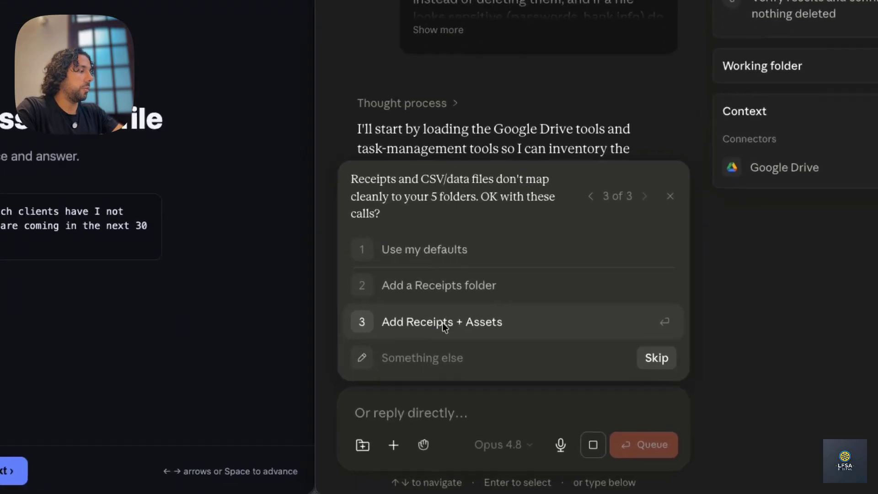
left_click(530, 371)
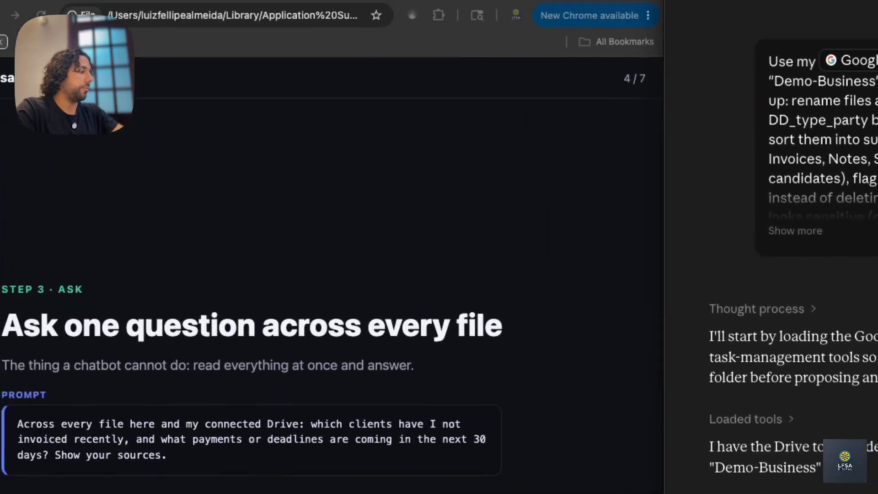
Step: Widen the Claude window and review the proposed cleanup plan, including its connector constraint, rename tables and sensitive-file handling
scroll(817, 173, "down", 10)
left_click_drag(664, 174, 46, 175)
scroll(435, 185, "up", 8)
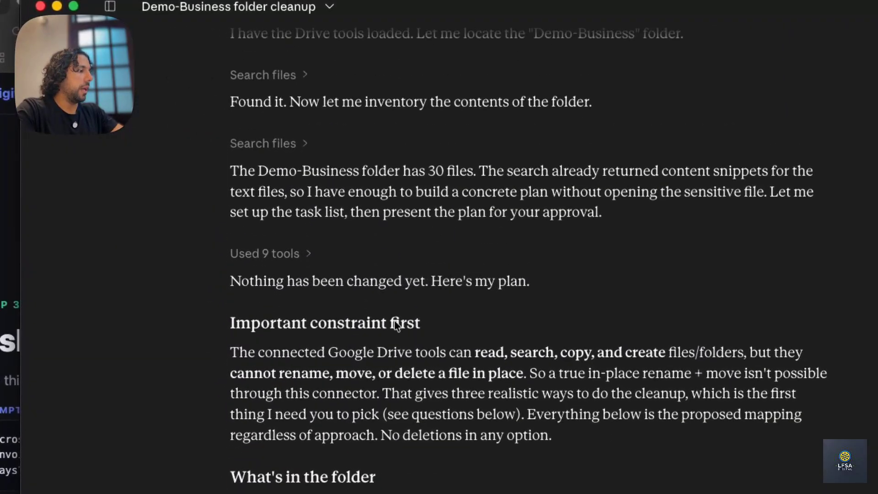
scroll(396, 325, "down", 20)
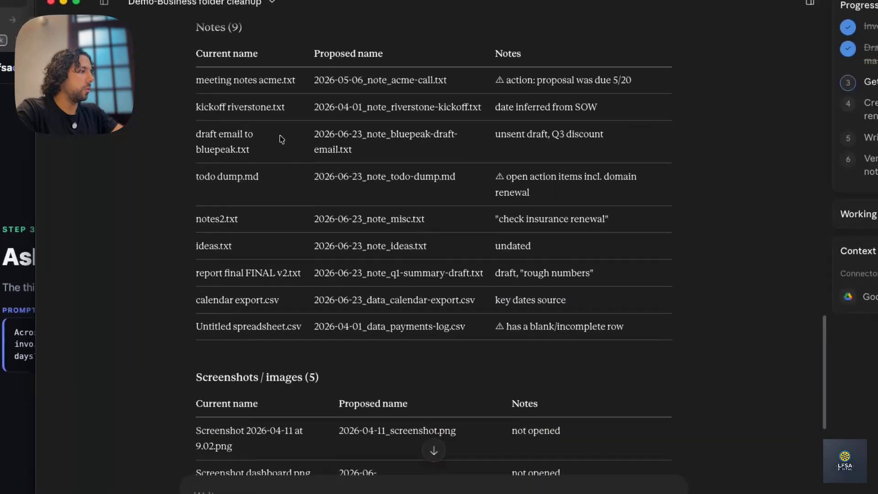
scroll(282, 139, "down", 10)
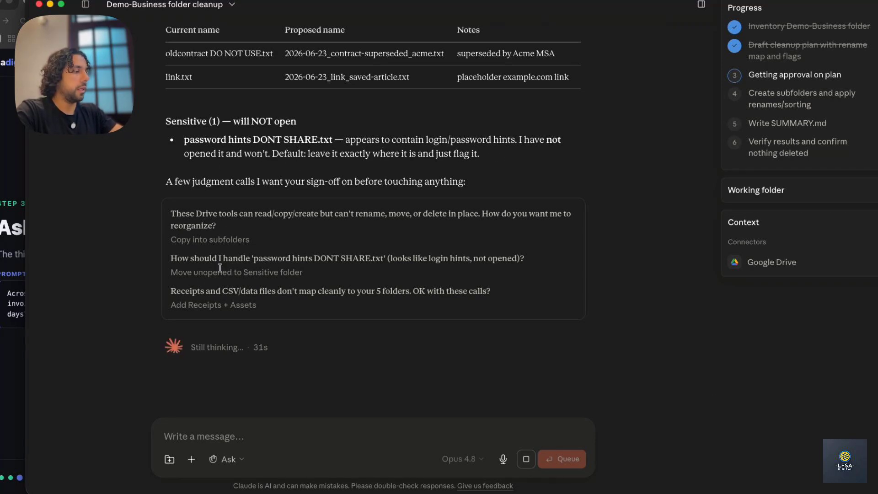
Step: Open the Google Drive connector's settings and examine the permissions for its read-only and write/delete tools
left_click(191, 459)
mouse_move(210, 432)
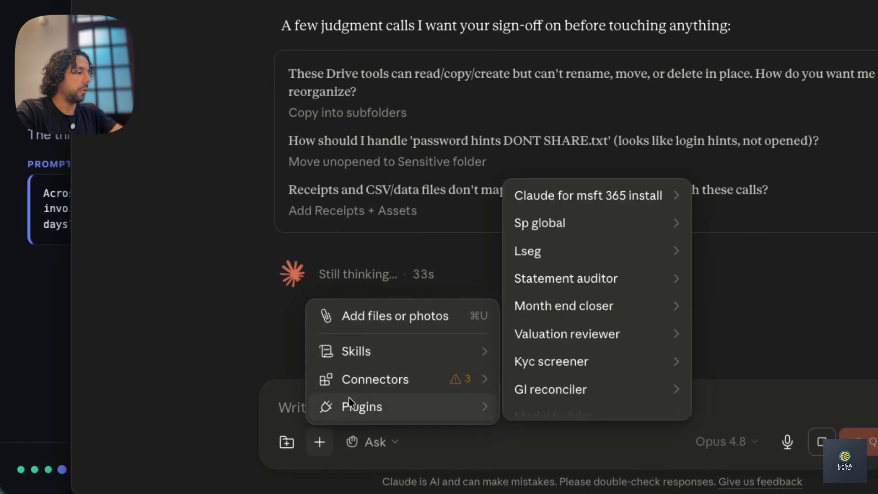
mouse_move(494, 378)
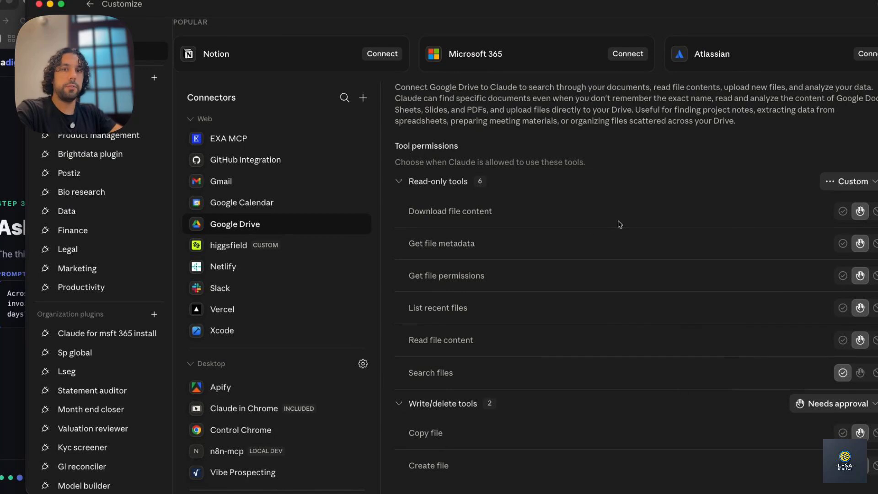
scroll(742, 271, "up", 2)
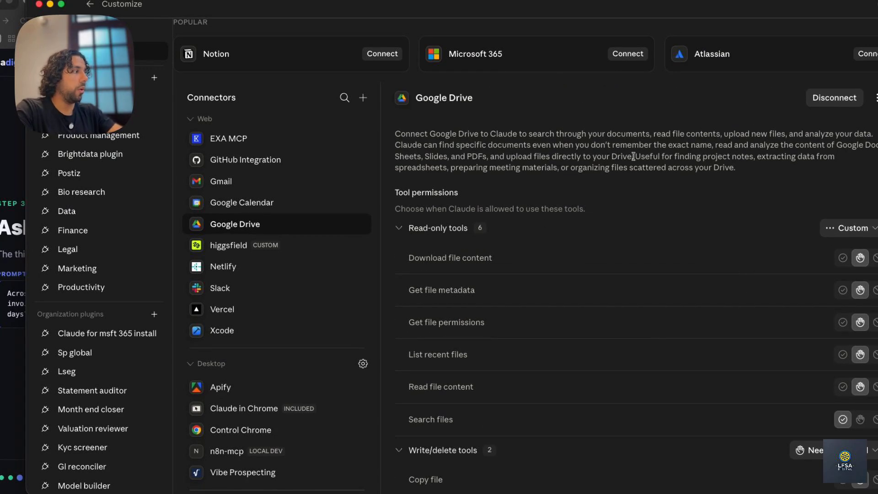
scroll(691, 356, "down", 2)
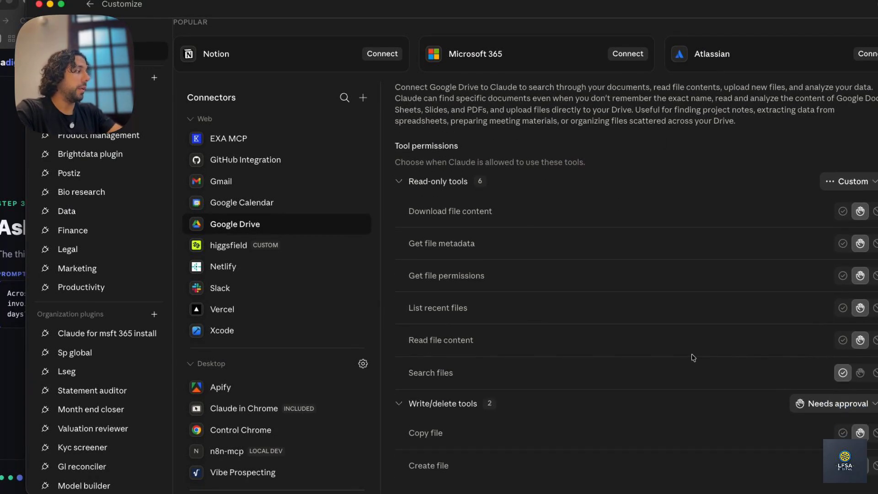
scroll(668, 310, "up", 2)
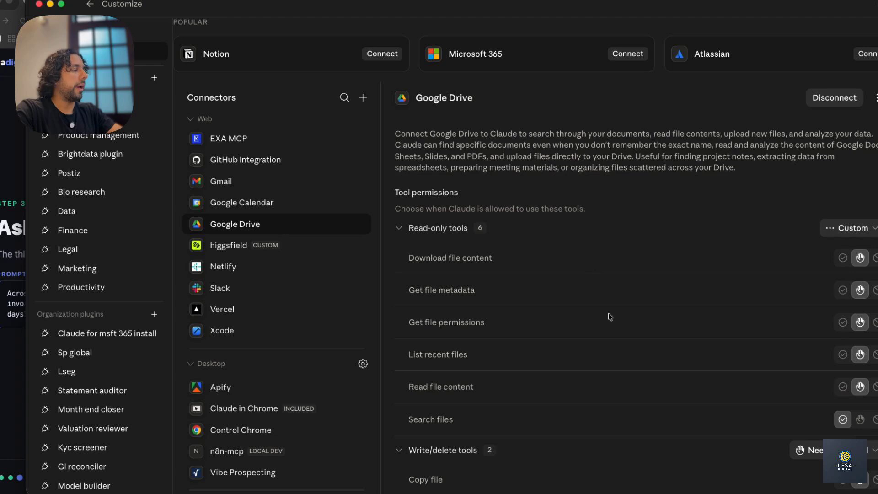
scroll(610, 316, "down", 2)
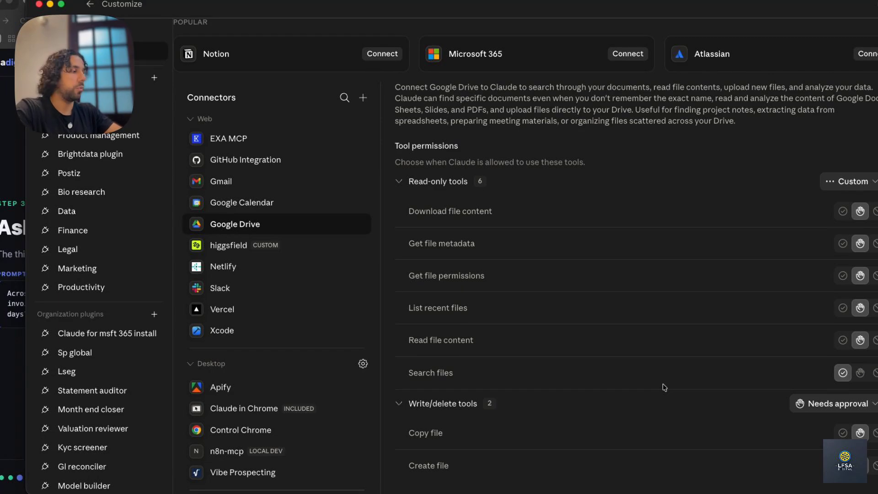
scroll(647, 287, "up", 2)
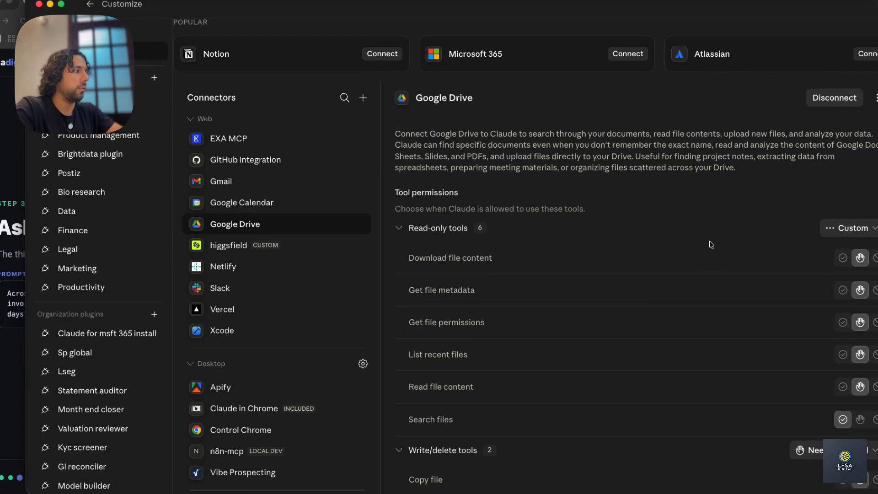
scroll(711, 245, "down", 2)
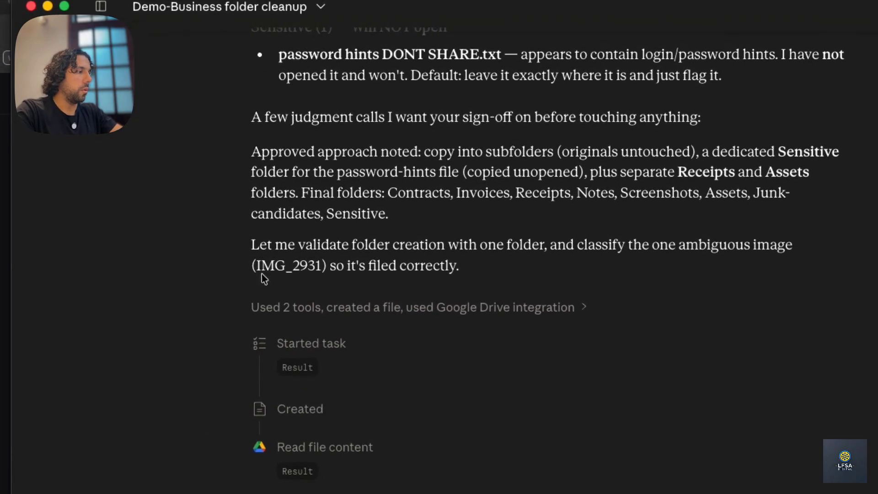
Step: Check the task's note about the ambiguous image, and look through the Demo-Business folder's subfolders and files in Google Drive
left_click_drag(254, 266, 327, 265)
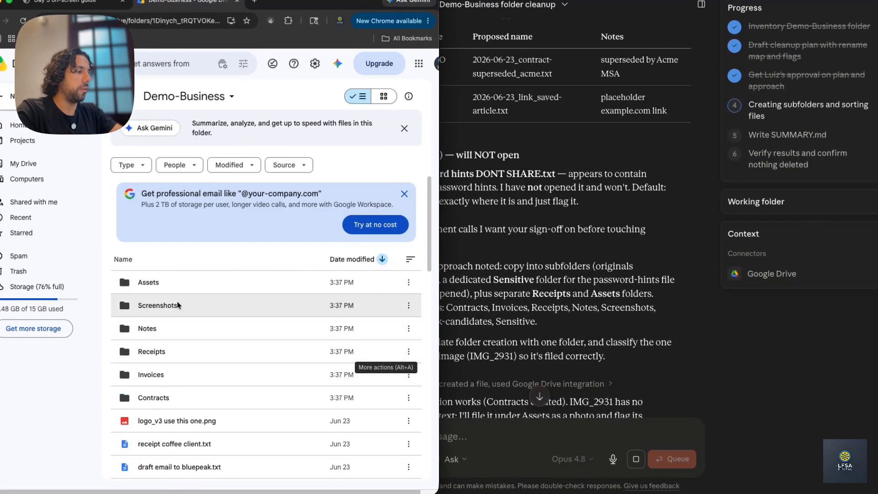
scroll(197, 362, "down", 10)
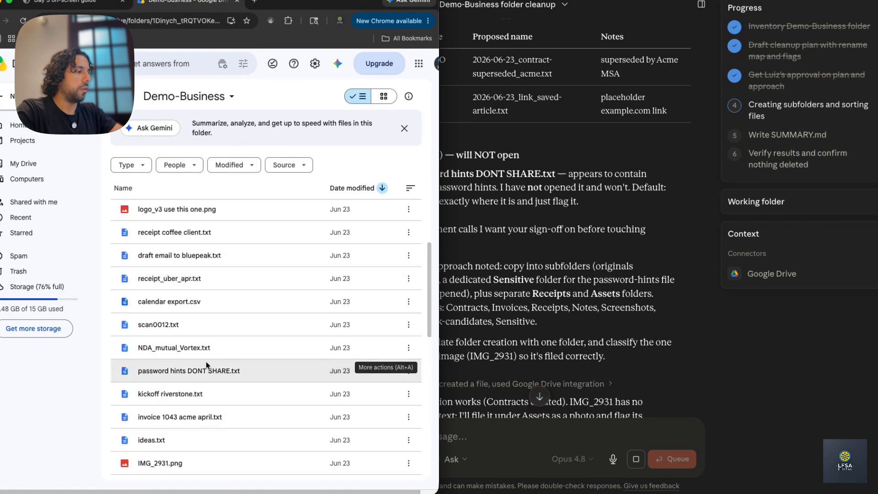
scroll(206, 362, "down", 5)
scroll(211, 330, "up", 15)
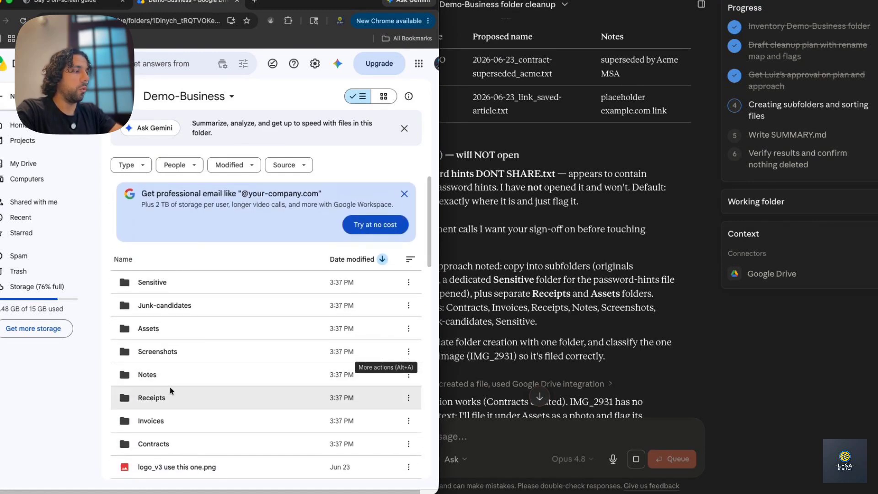
Step: Paste the cleanup prompt into Claude's message box, compare its naming and subfolder rules with the Drive files, and clear it unsent
left_click(517, 373)
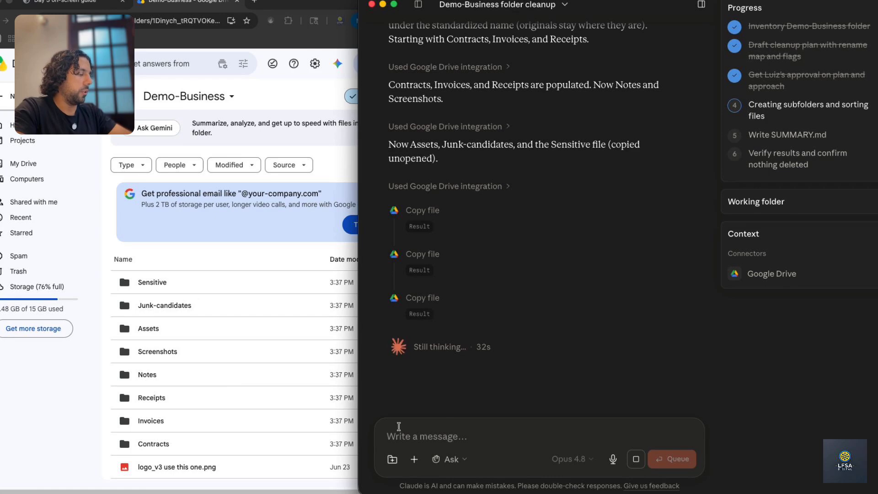
key("super+v")
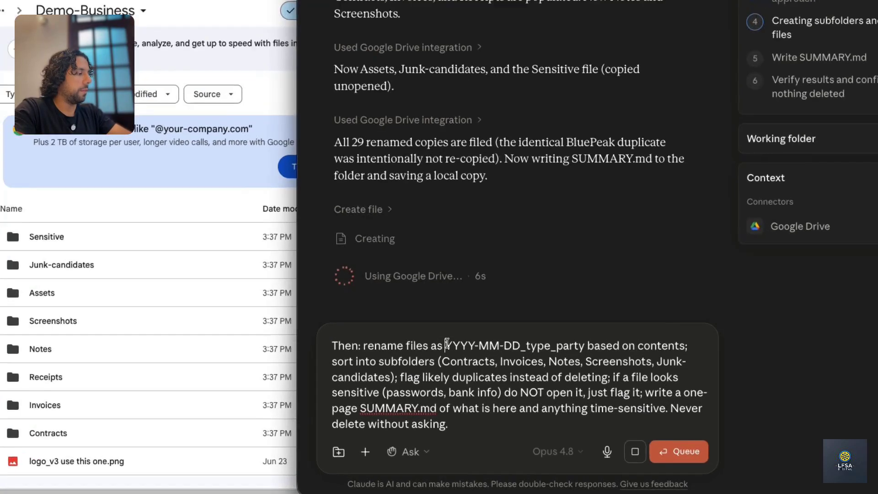
left_click_drag(480, 372, 542, 372)
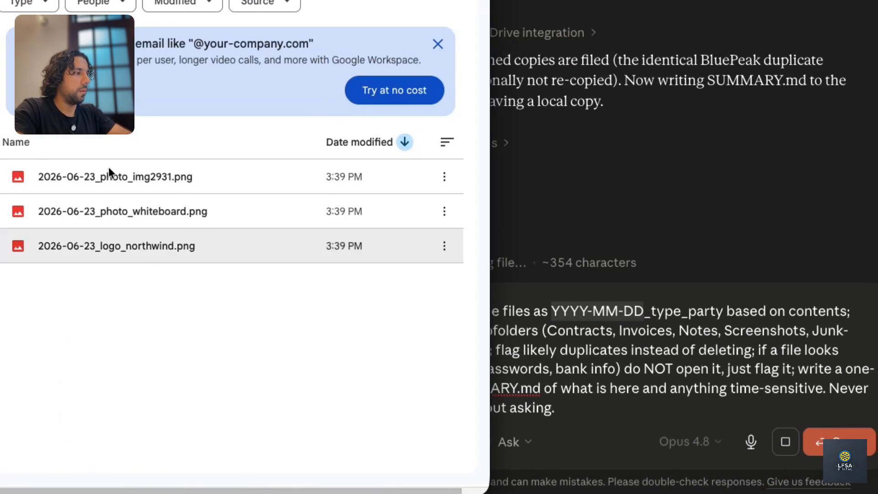
left_click_drag(260, 330, 451, 329)
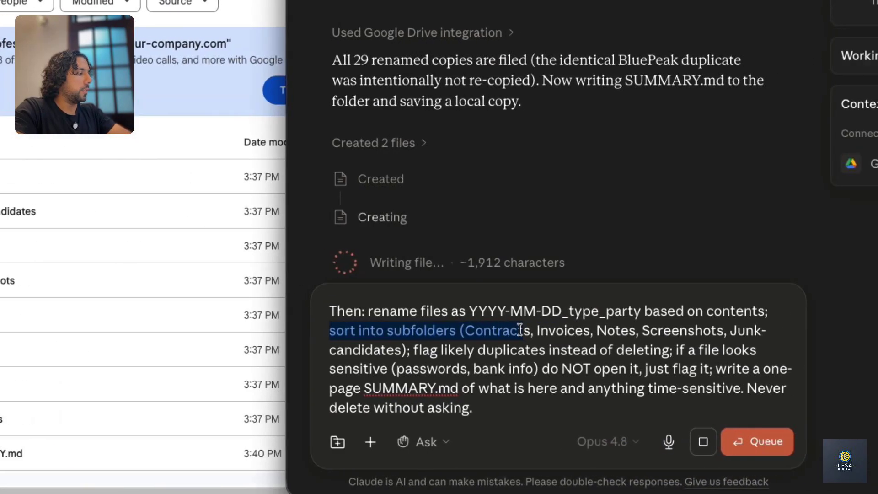
left_click(460, 330)
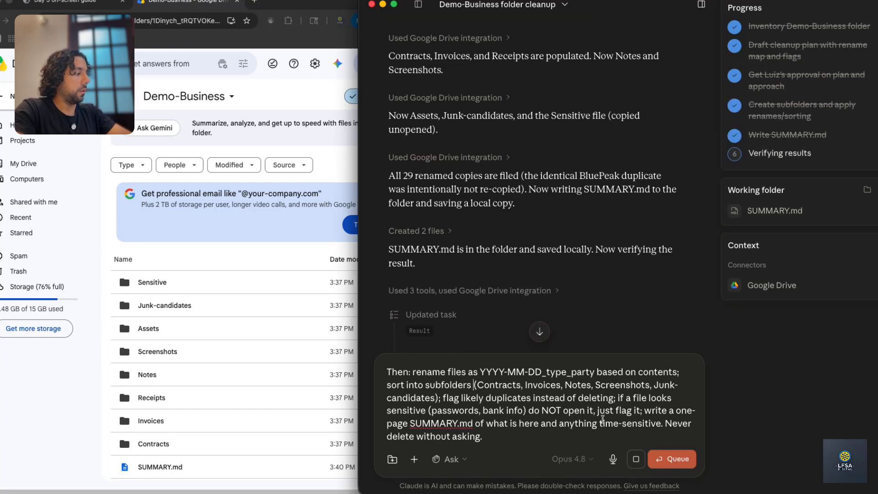
scroll(593, 314, "down", 4)
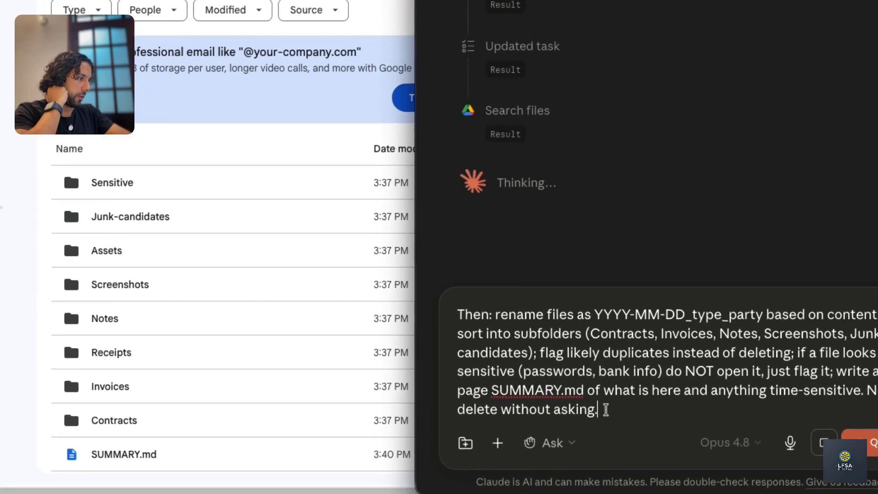
left_click_drag(606, 410, 435, 321)
key("BackSpace")
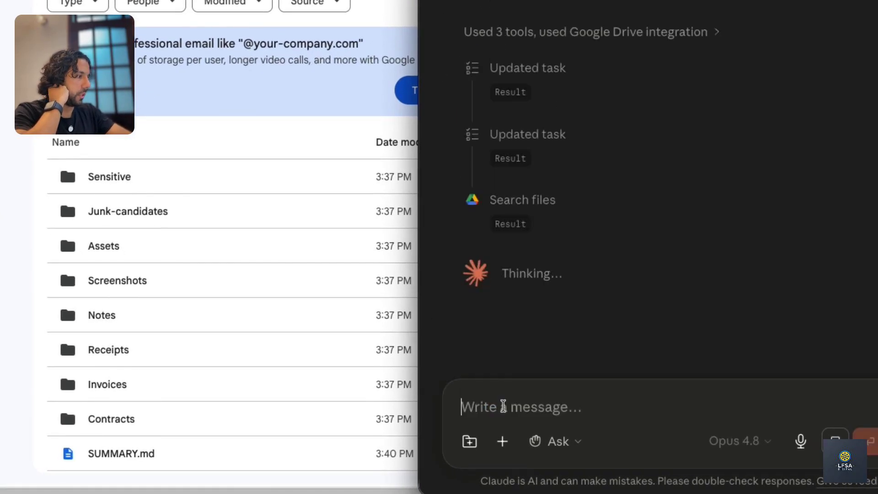
Step: Switch to Google Drive in Chrome, open SUMMARY.md from Demo-Business, and examine its Contents at a glance and Time-sensitive sections
left_click(360, 156)
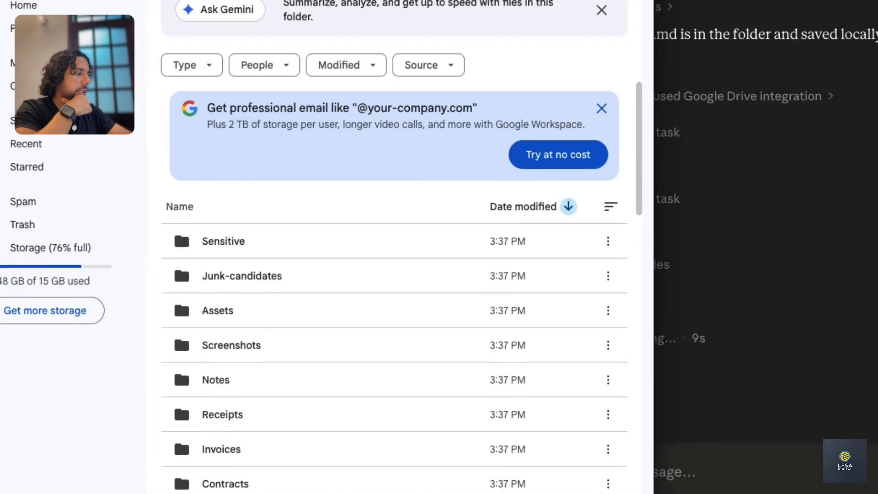
double_click(283, 464)
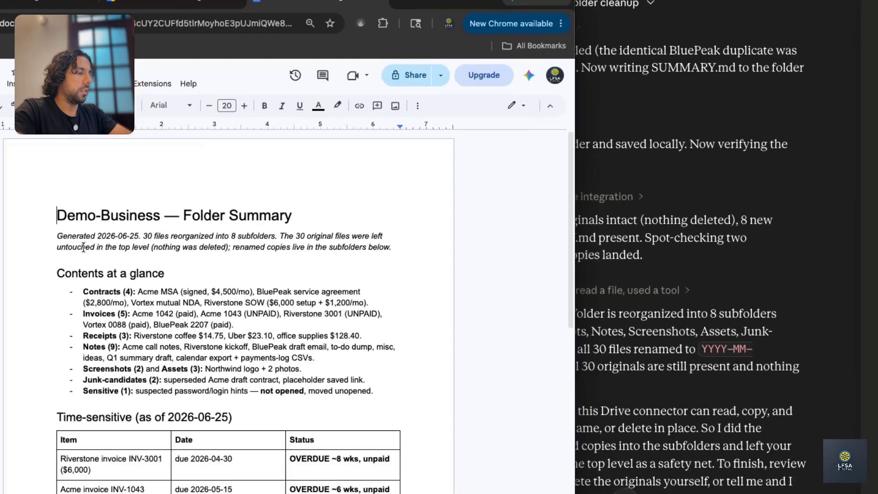
scroll(83, 246, "down", 4)
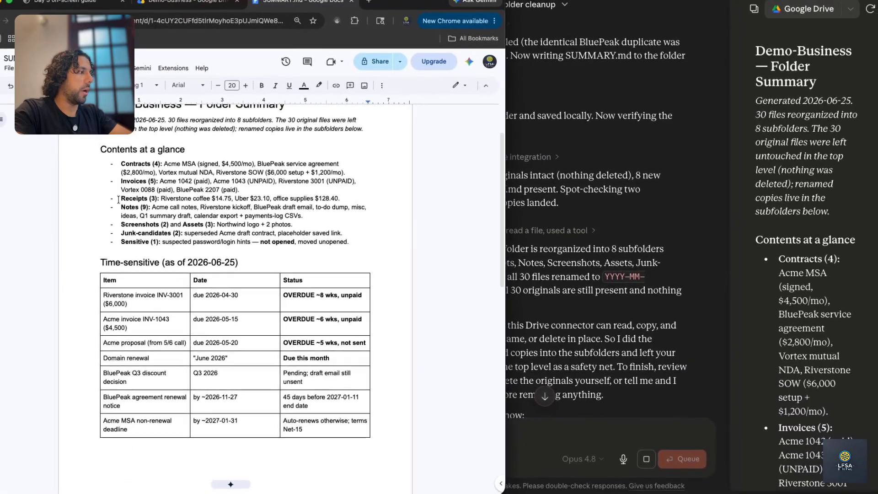
scroll(119, 200, "down", 1)
scroll(119, 199, "up", 1)
left_click_drag(153, 154, 155, 171)
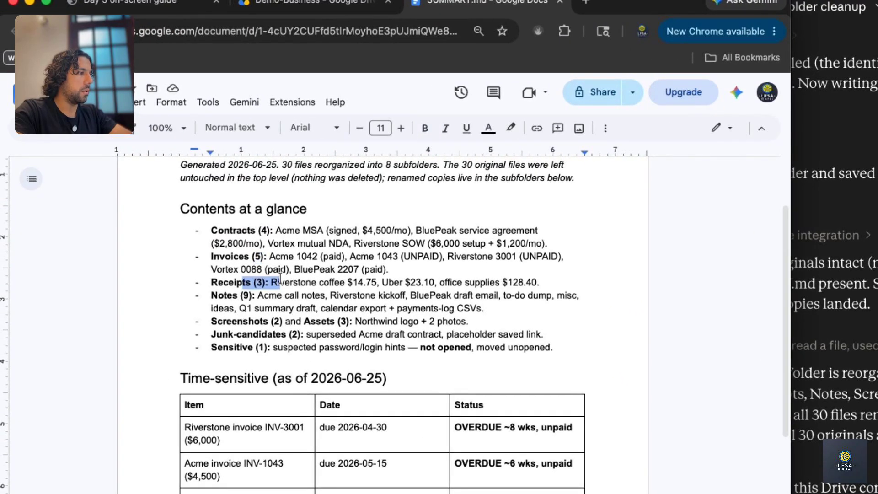
scroll(279, 279, "down", 5)
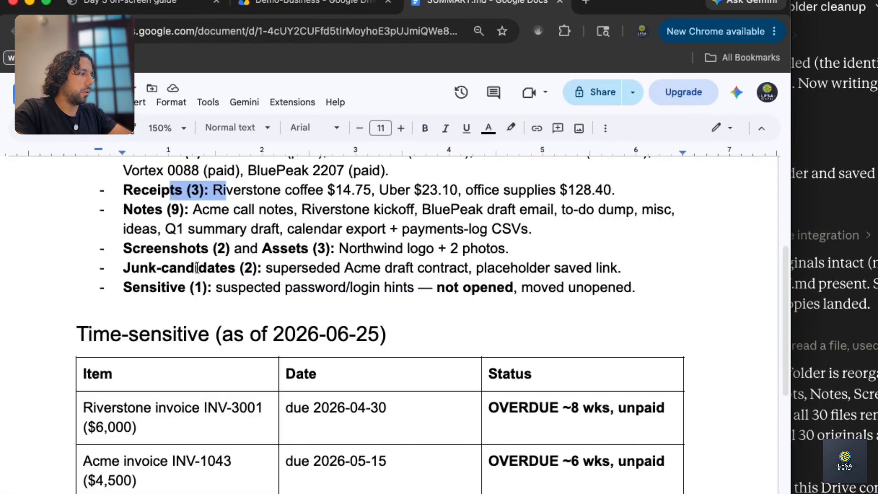
scroll(395, 294, "up", 3, "ctrl")
scroll(395, 295, "right", 1)
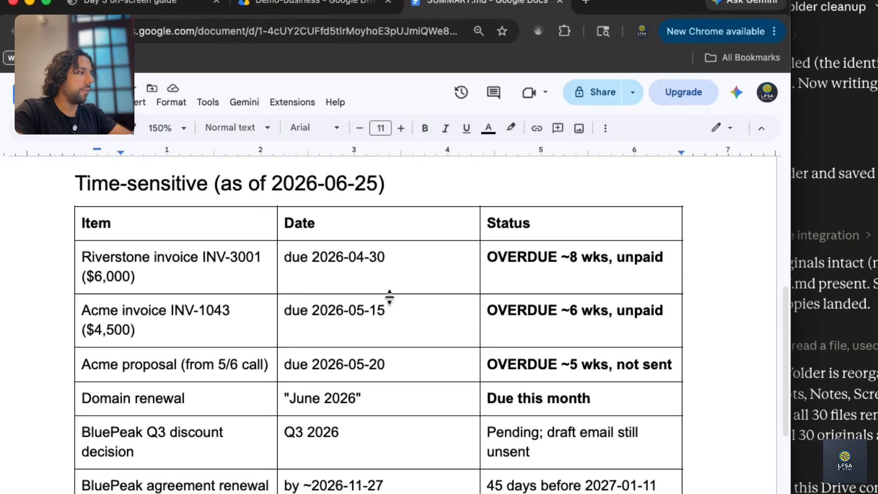
Step: Examine the overdue statuses and remaining deadlines in SUMMARY.md's Time-sensitive table, plus the outstanding receivables line
left_click_drag(489, 261, 567, 366)
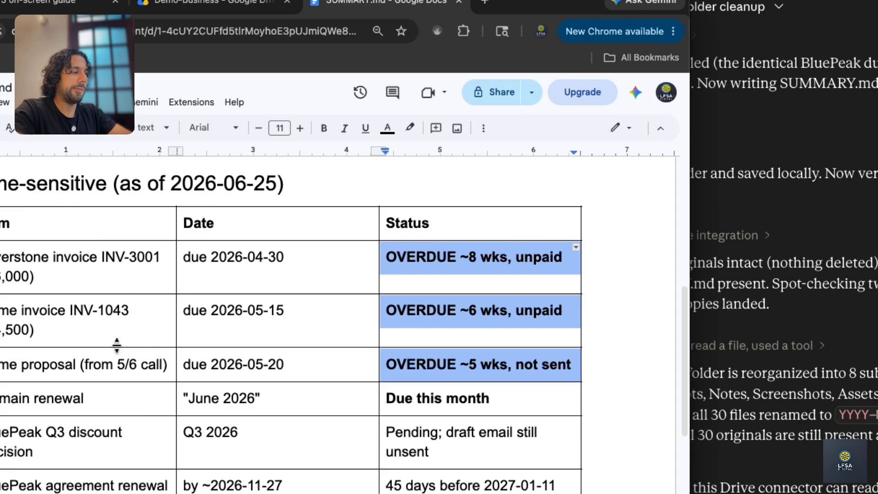
scroll(116, 343, "up", 4)
scroll(119, 297, "down", 6)
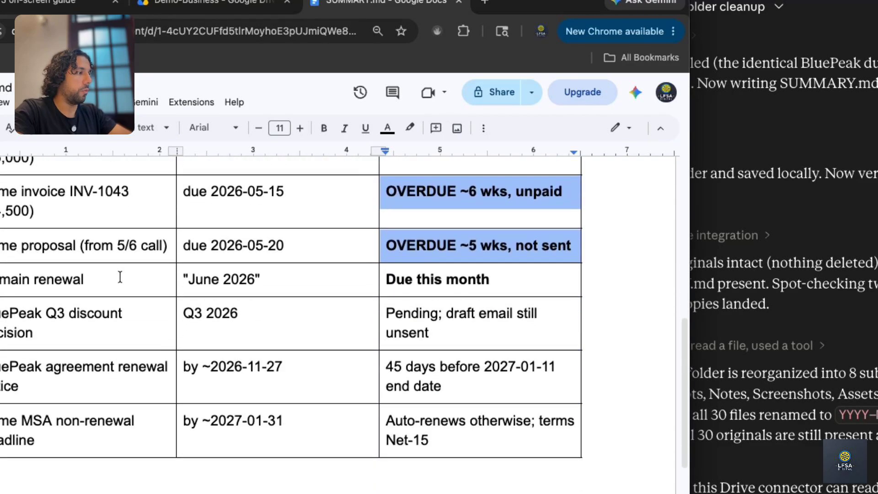
double_click(120, 276)
scroll(120, 276, "down", 7)
left_click(87, 178)
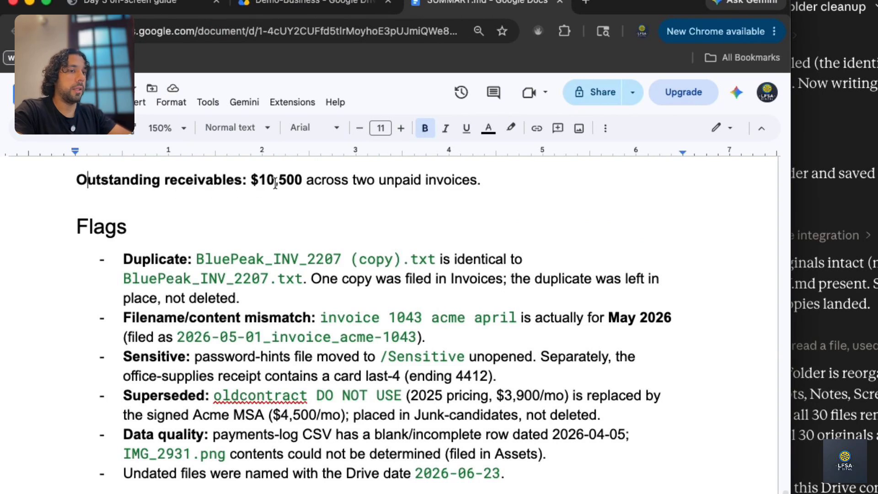
Step: Examine the Flags section of SUMMARY.md, from the duplicate and filename mismatch entries through the sensitive, superseded and data quality entries
scroll(136, 272, "down", 1)
left_click_drag(77, 202, 115, 207)
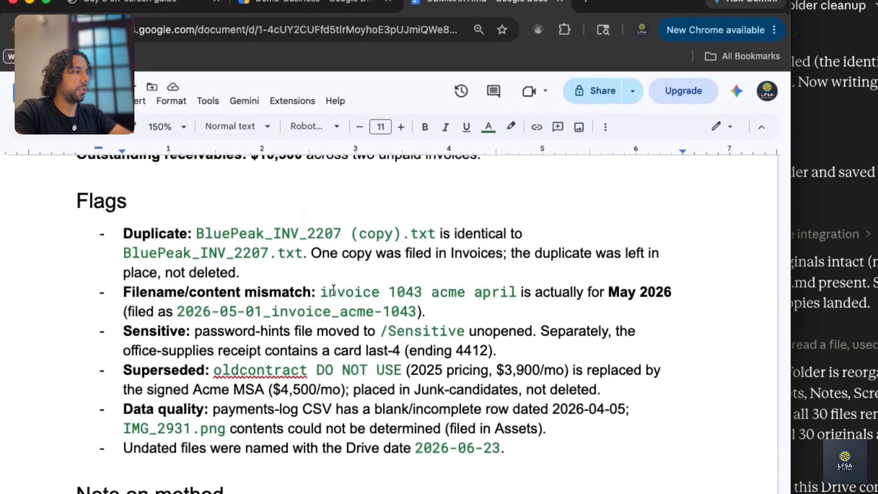
left_click(333, 291)
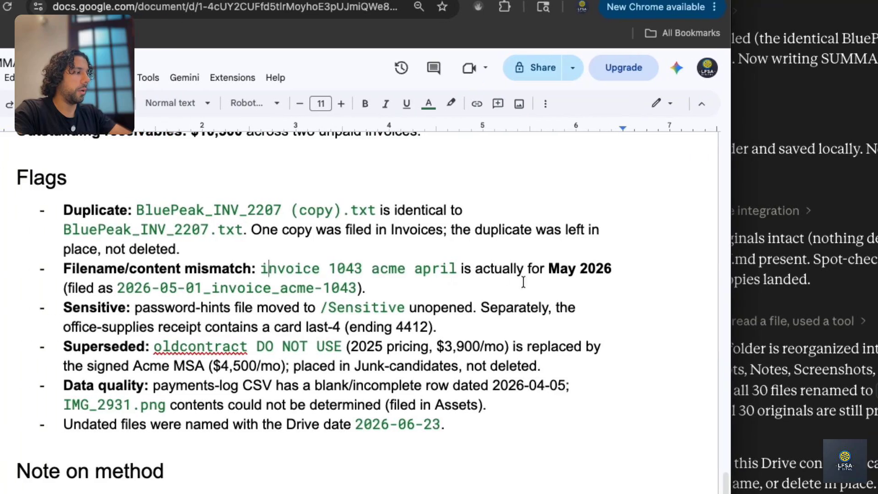
scroll(503, 283, "down", 1)
left_click_drag(63, 290, 484, 289)
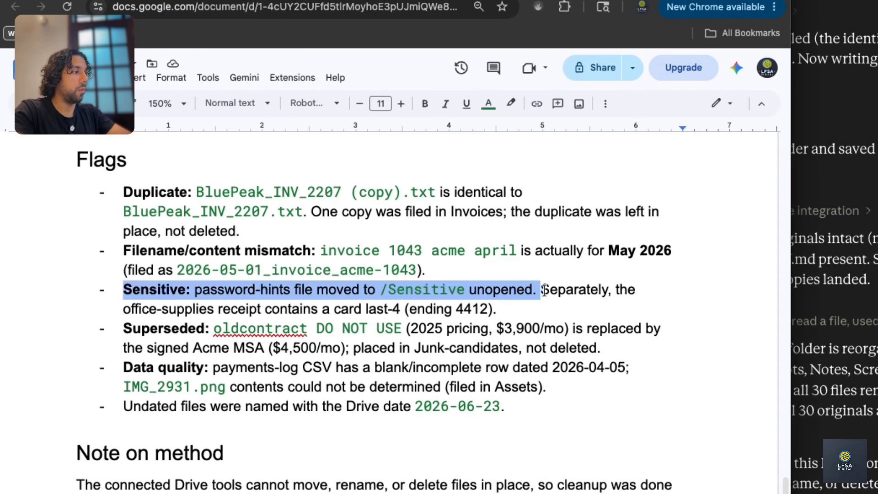
left_click_drag(544, 290, 554, 314)
left_click(521, 307)
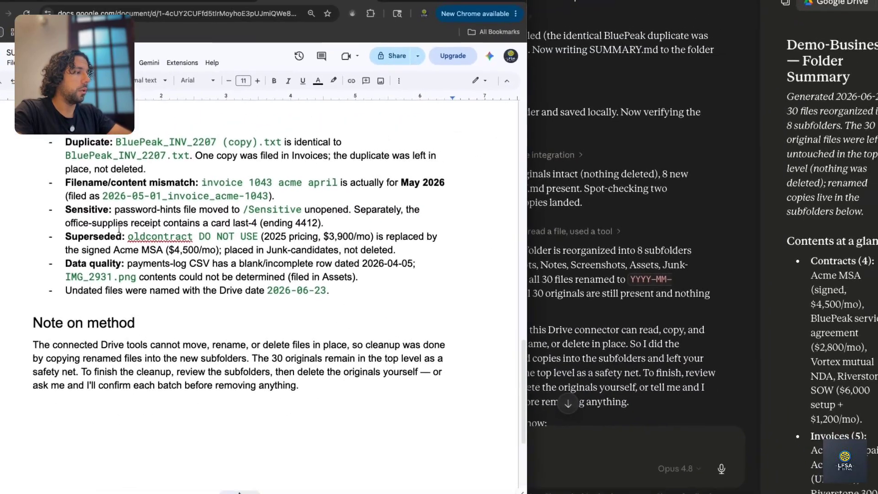
left_click_drag(501, 311, 436, 317)
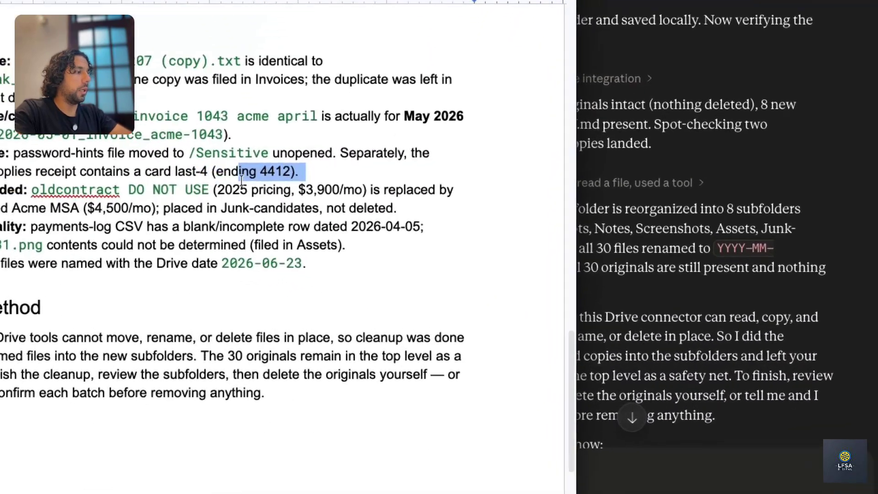
left_click_drag(241, 181, 249, 189)
left_click(287, 190)
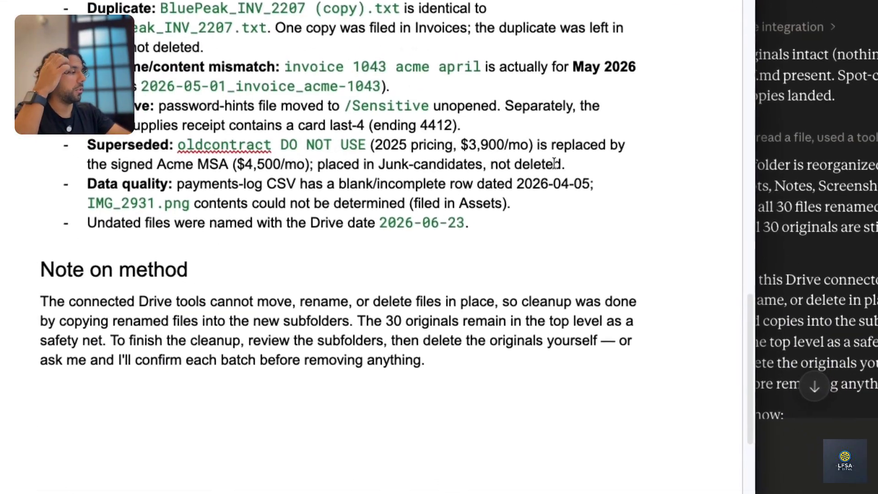
left_click_drag(563, 164, 490, 165)
left_click(182, 201)
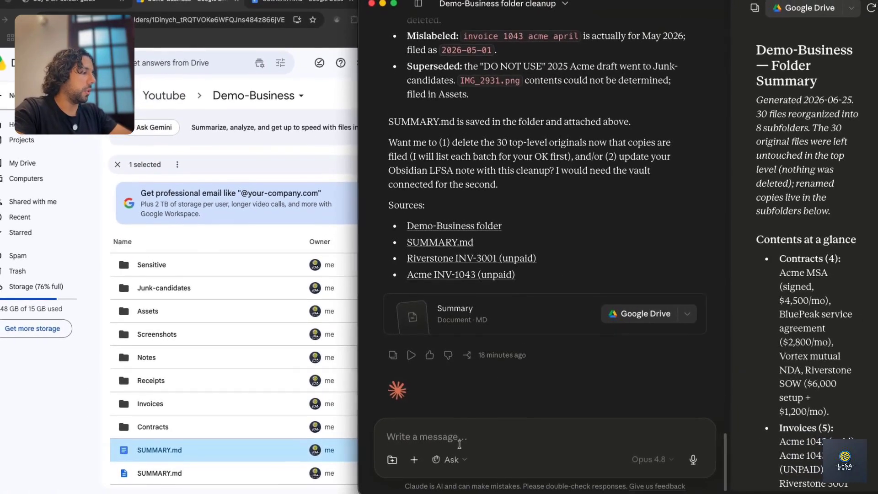
Step: Switch to Claude and start a message asking whether all files outside subfolders can be deleted and have renamed copies in their respective subfolders
type("Are all the files NOT in any subfolders to be deleted? meaning do w")
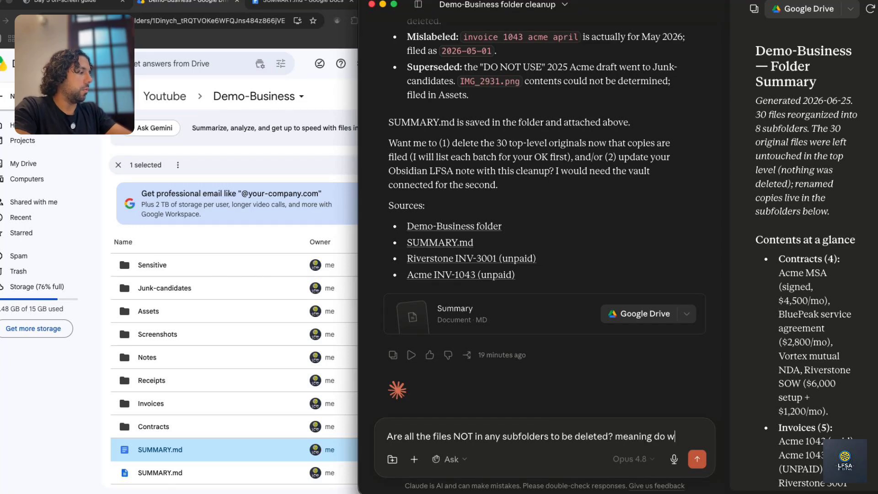
type("ave copies renamded of all of them in the respective subfolder?")
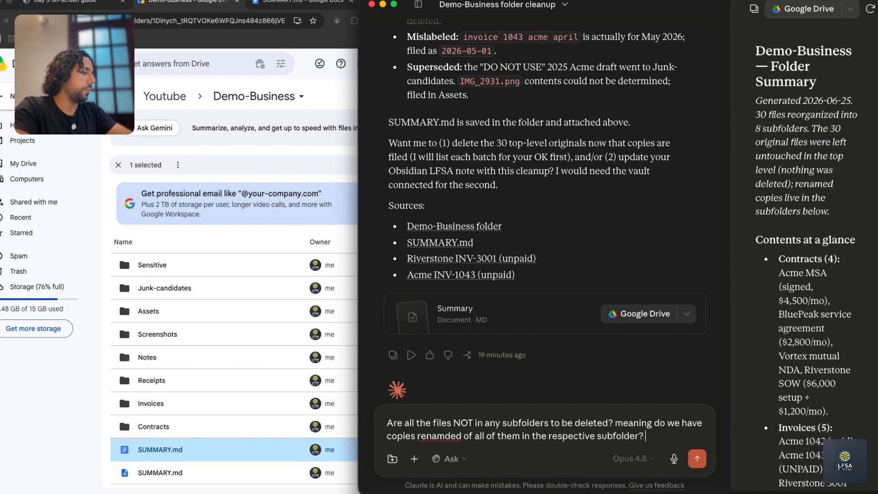
key("shift+Return")
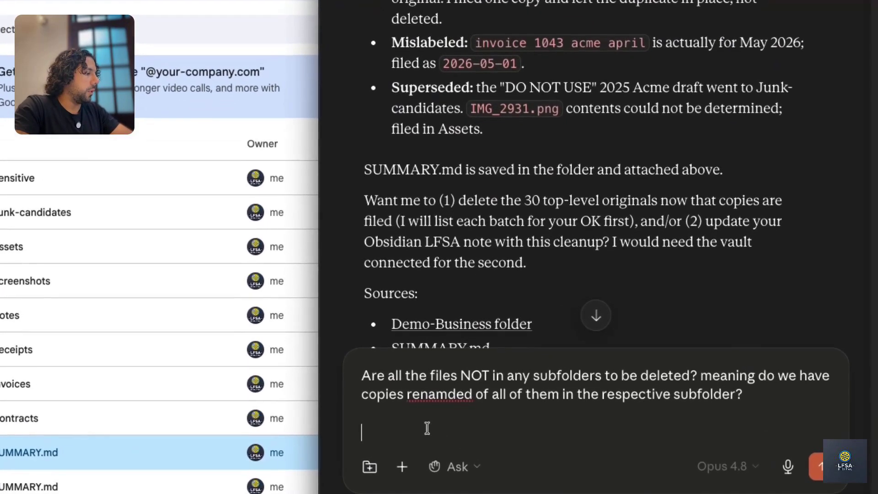
Step: Quote the Mislabeled flag about "invoice 1043 acme april" in the message and add "Did you correct it already?"
type("\"")
type("Mislabeled: invoice 1043 acme april is actually for May 2026; filed as 2026-05-01.")
type("\" Diy")
key("BackSpace")
type("d you correct it alre")
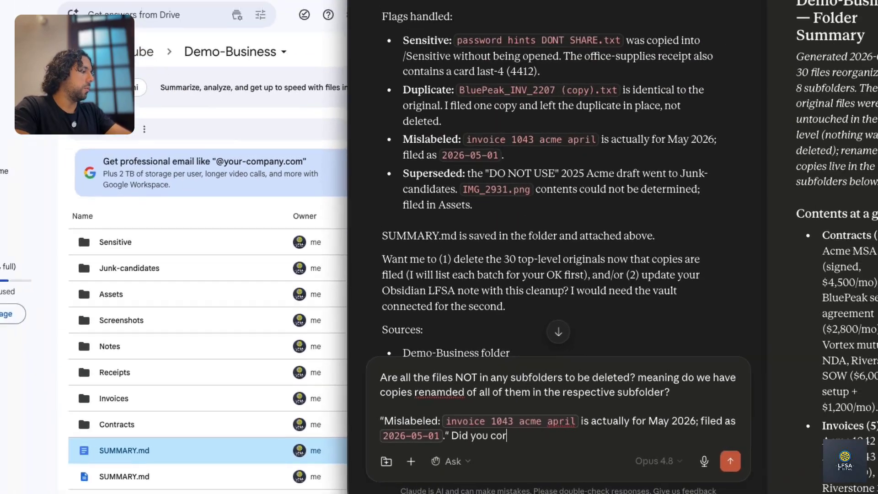
type("ady")
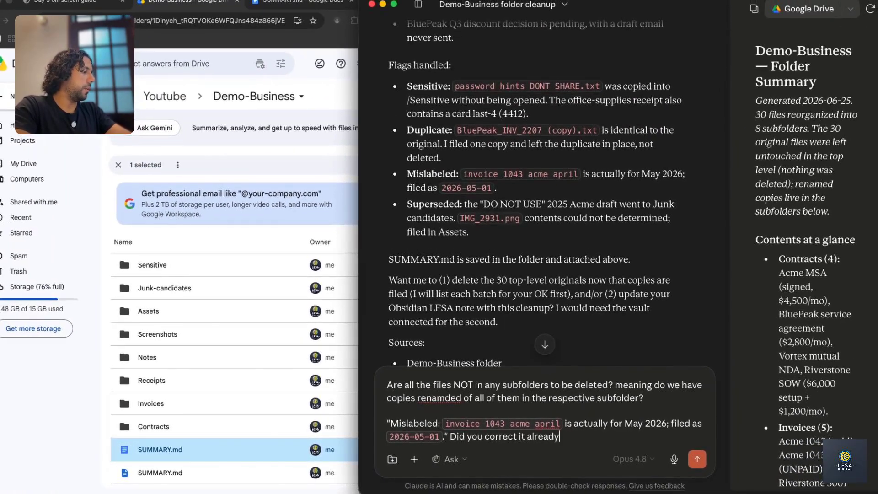
type("?")
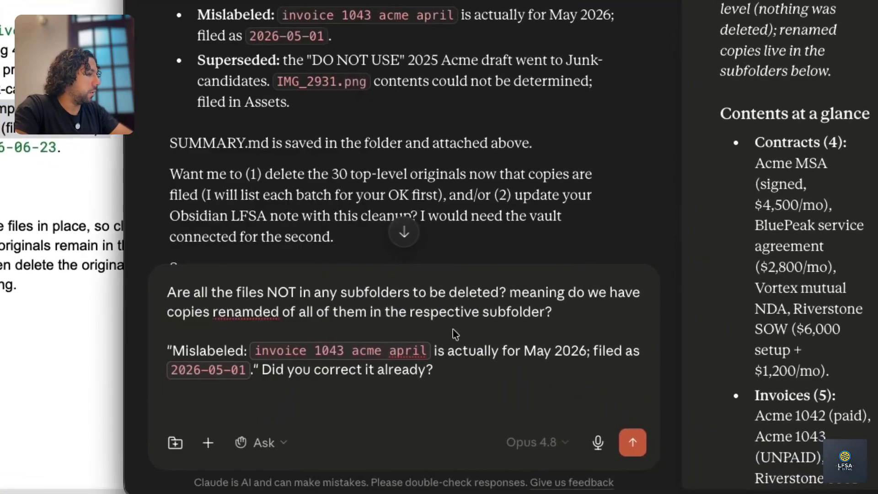
Step: Quote the Data quality flag about the payments-log CSV and IMG_2931.png, ask Claude to explain it, and send the message
key("shift+Return")
key("shift+Return")
type("\"")
type("Data quality: payments-log CSV has a blank/incomplete row dated 2026-04-05; IMG_2931.png contents could not be determined (filed in Assets).")
type("\" Can you e")
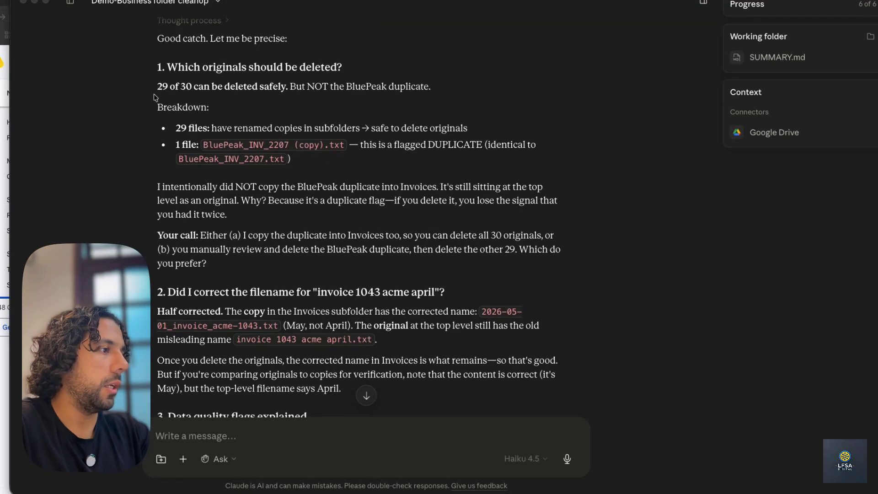
Step: Read Claude's answers on which originals to delete, the invoice 1043 filename correction, and the data quality flags, including the incomplete CSV row
left_click_drag(177, 91, 471, 140)
left_click(476, 167)
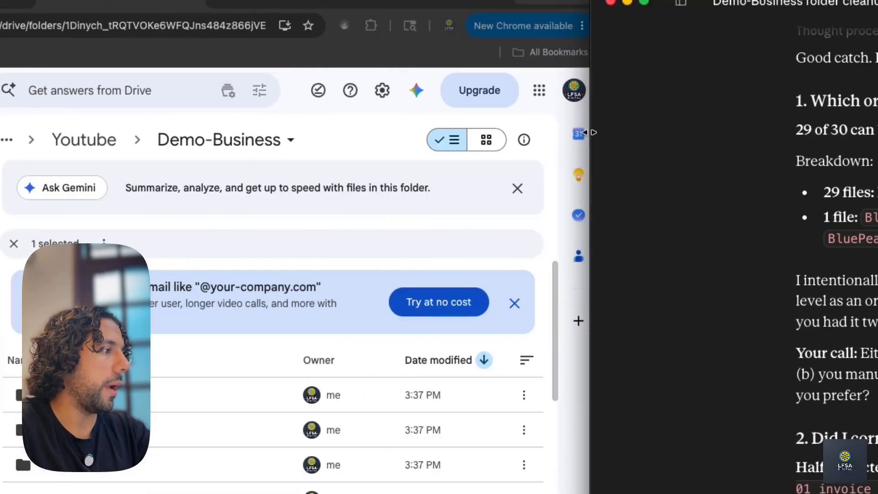
left_click_drag(590, 132, 534, 130)
scroll(709, 264, "down", 1)
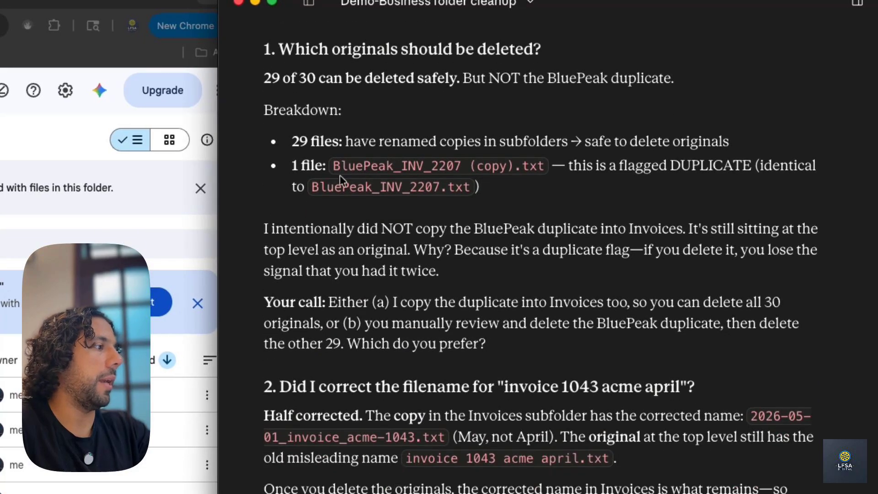
scroll(323, 82, "down", 5)
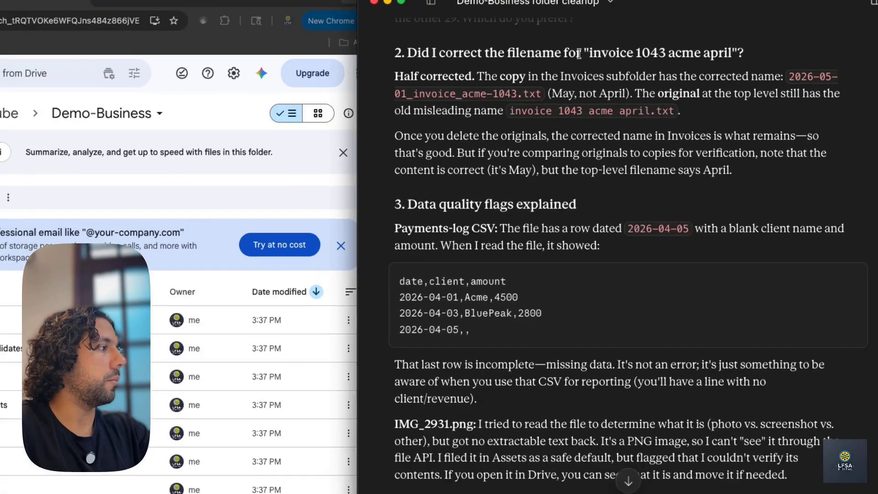
double_click(763, 43)
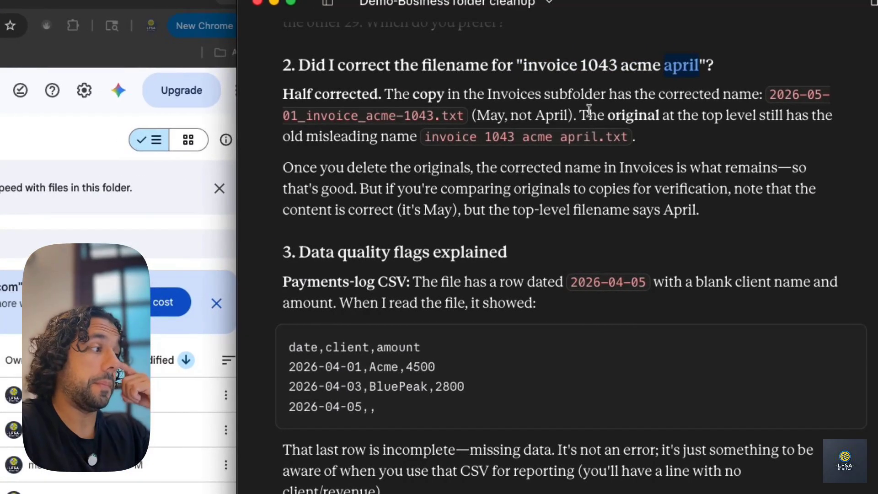
scroll(570, 111, "down", 5)
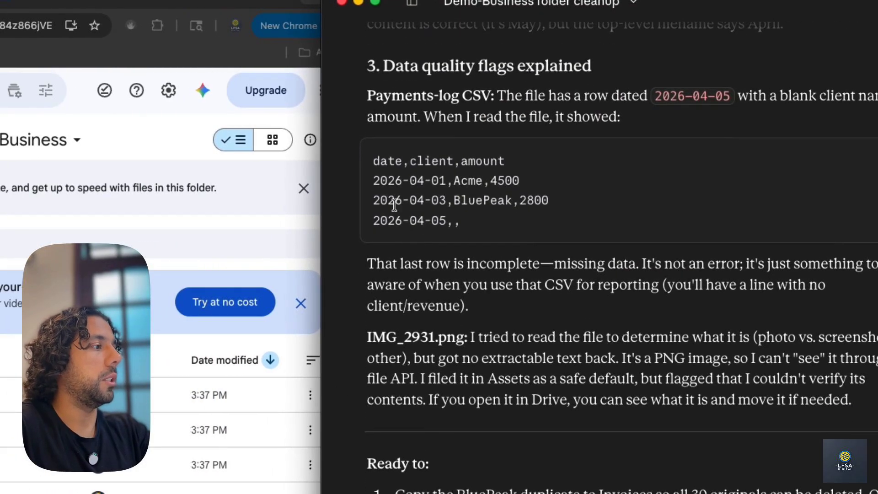
left_click_drag(373, 223, 538, 224)
left_click(476, 219)
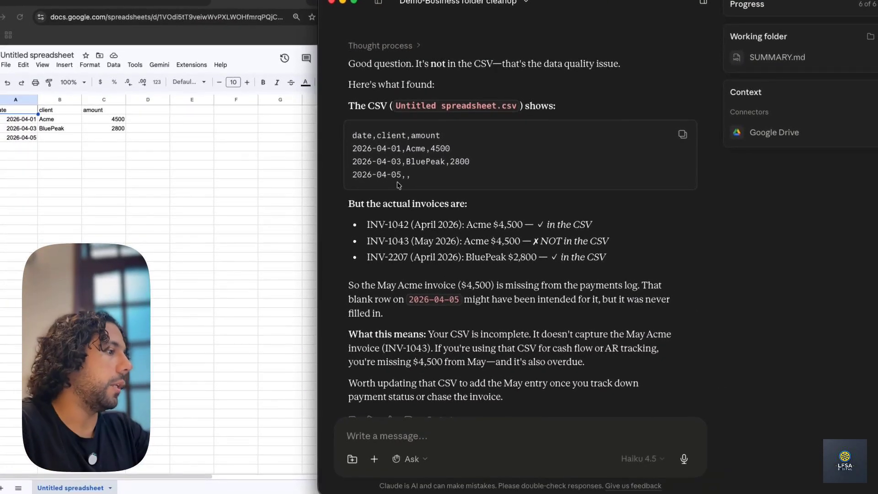
Step: Compare Claude's explanation of the missing May Acme invoice with the 2026-04-05 row in the payments-log spreadsheet
scroll(399, 185, "down", 1)
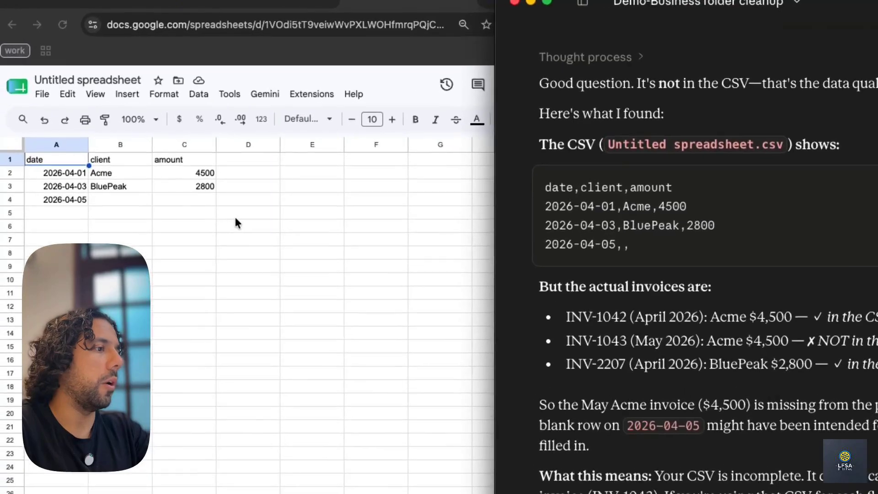
left_click(139, 150)
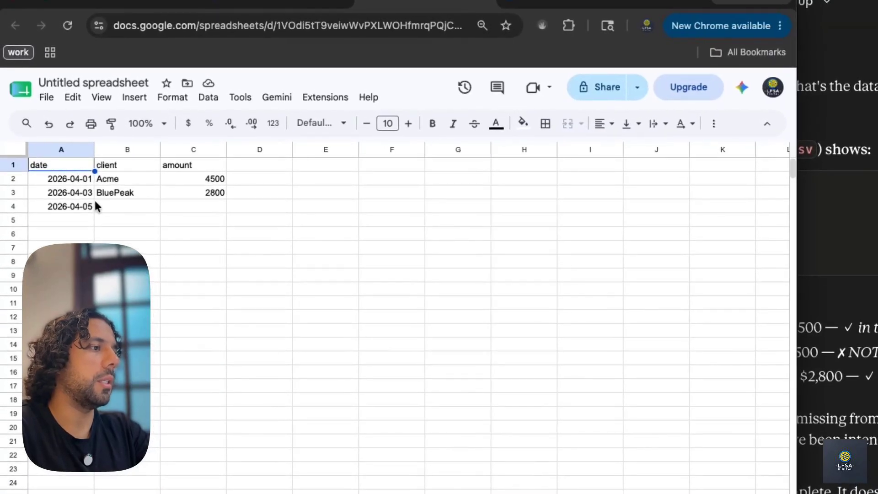
left_click(172, 207)
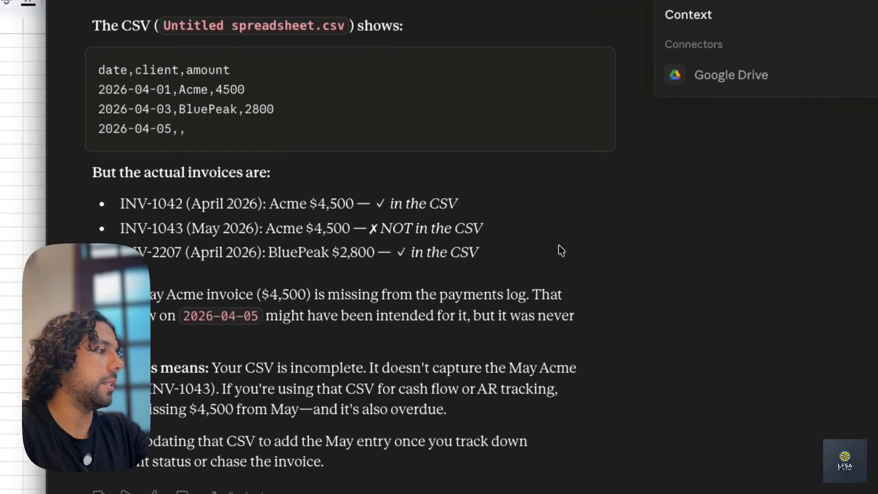
scroll(516, 224, "down", 3)
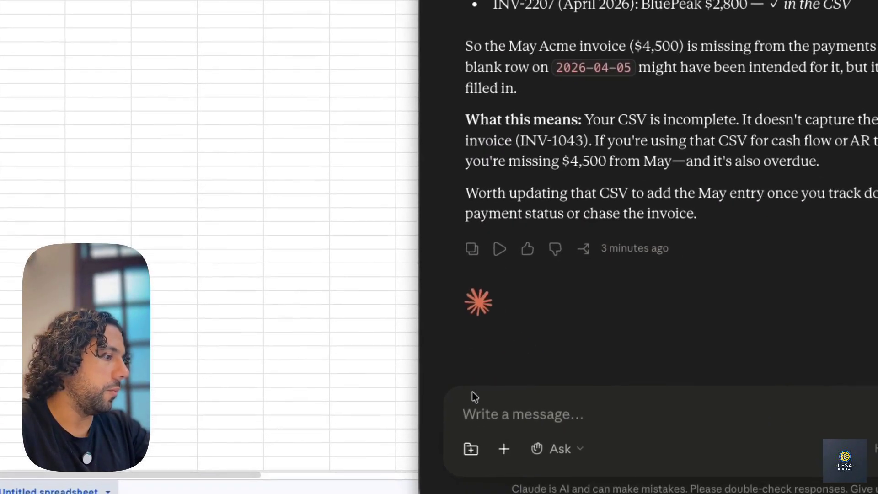
Step: Ask Claude for clients not recently invoiced and payments or deadlines in the next 30 days with sources, then resend it without "(and my connected Drive)"
left_click(486, 408)
type("Looking across every file in this folder (and my connected Drive), answer: which clients have I not invoiced recently, and what payments or deadlines are coming up in the next 30 days? Show your sources.")
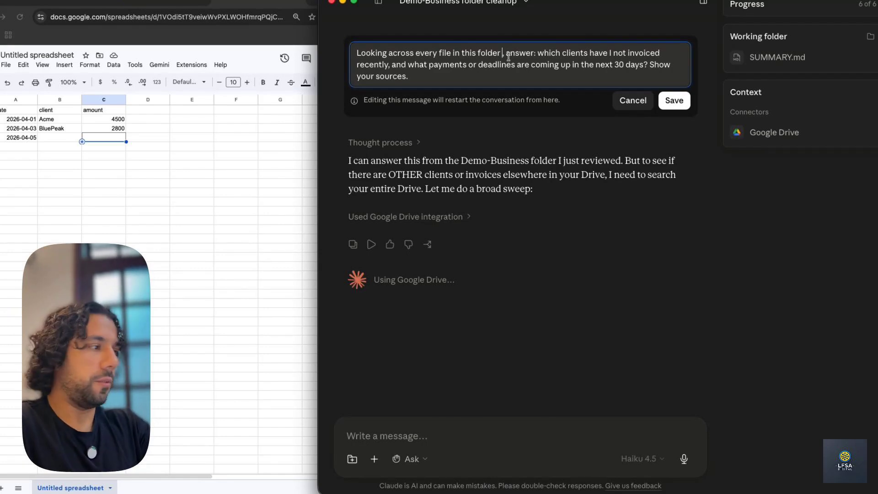
type("(and my connected Drive)")
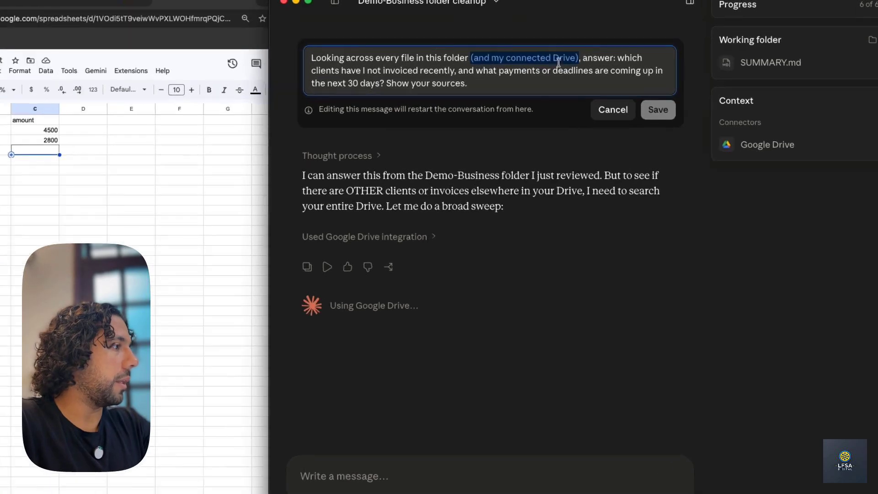
left_click_drag(605, 56, 503, 54)
key("BackSpace")
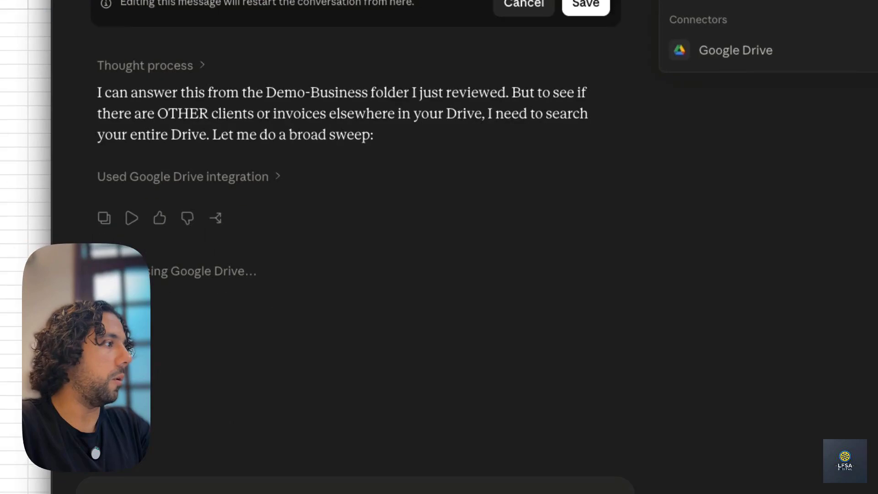
key("Return")
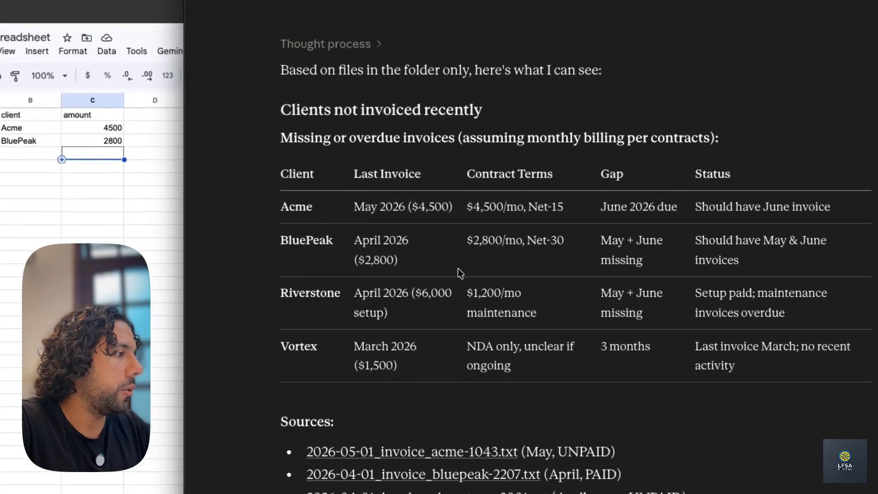
Step: Examine Claude's table of clients not invoiced recently, its monthly billing assumption and the listed source files
scroll(463, 215, "down", 2)
scroll(483, 243, "down", 1)
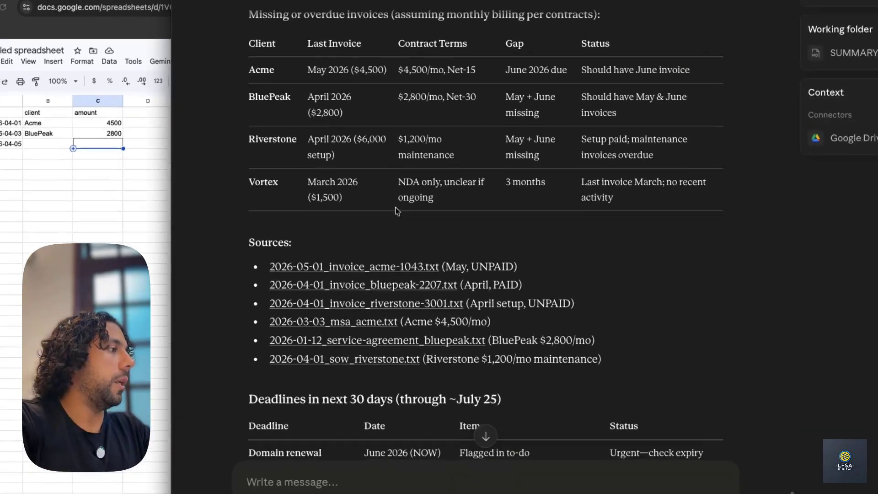
scroll(484, 242, "up", 1)
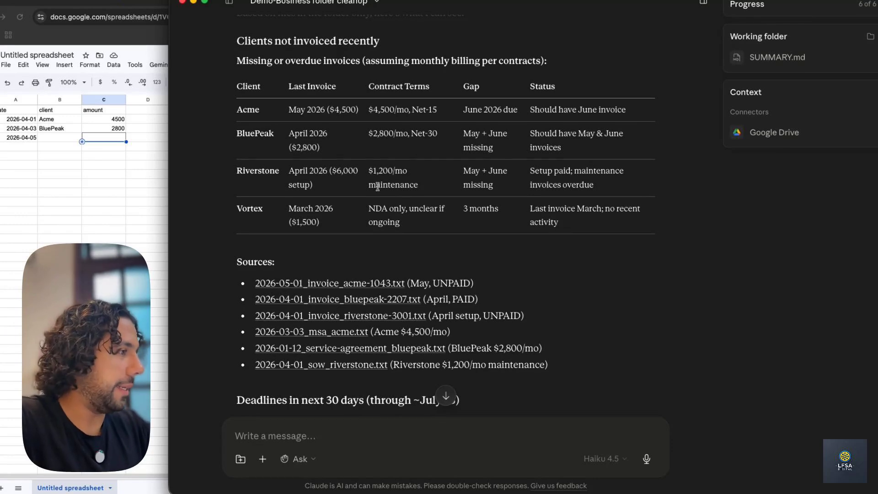
scroll(378, 186, "down", 1)
scroll(269, 56, "up", 1)
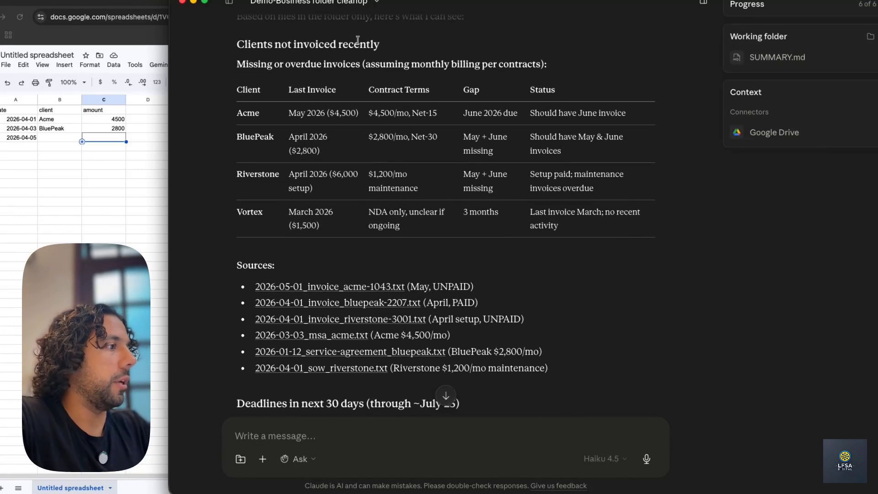
left_click_drag(248, 63, 563, 64)
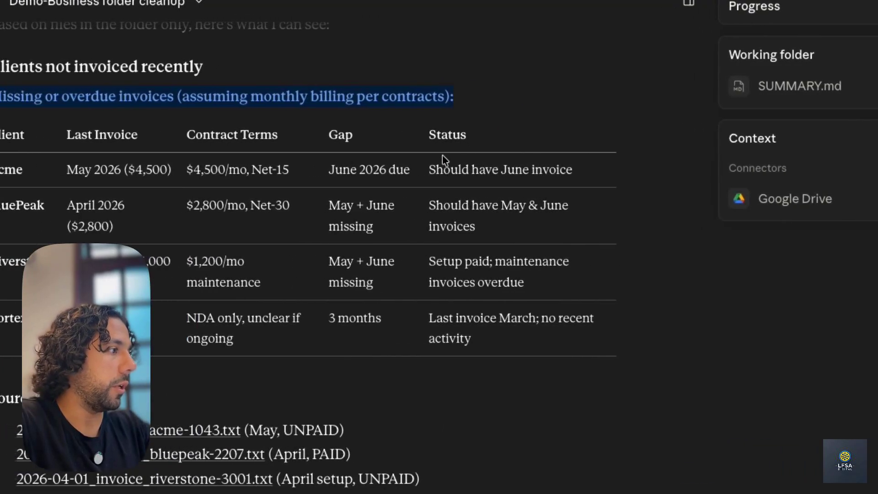
Step: Review the missing-invoice rows per client and the table of deadlines in the next 30 days in Claude's answer
left_click_drag(0, 134, 460, 338)
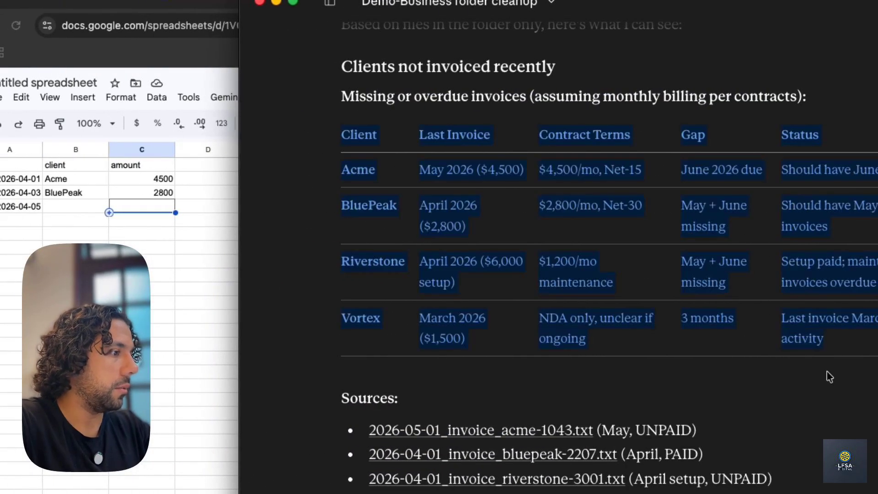
scroll(828, 377, "down", 8)
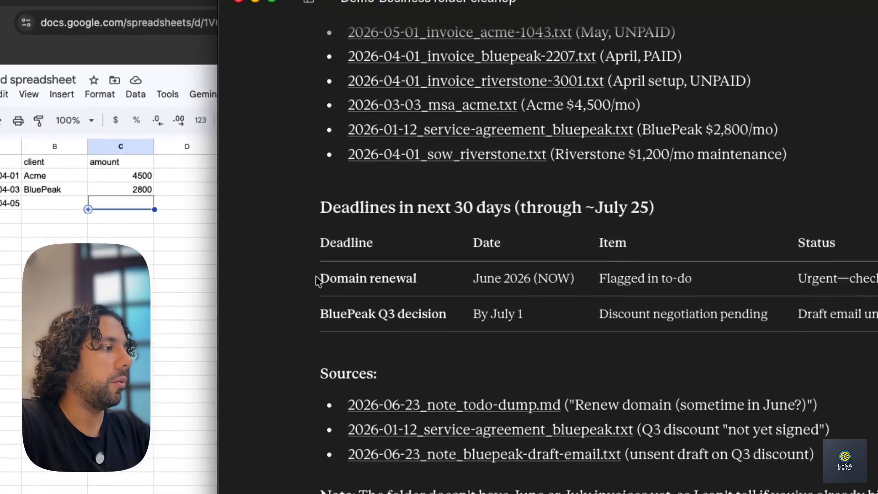
left_click_drag(329, 281, 877, 291)
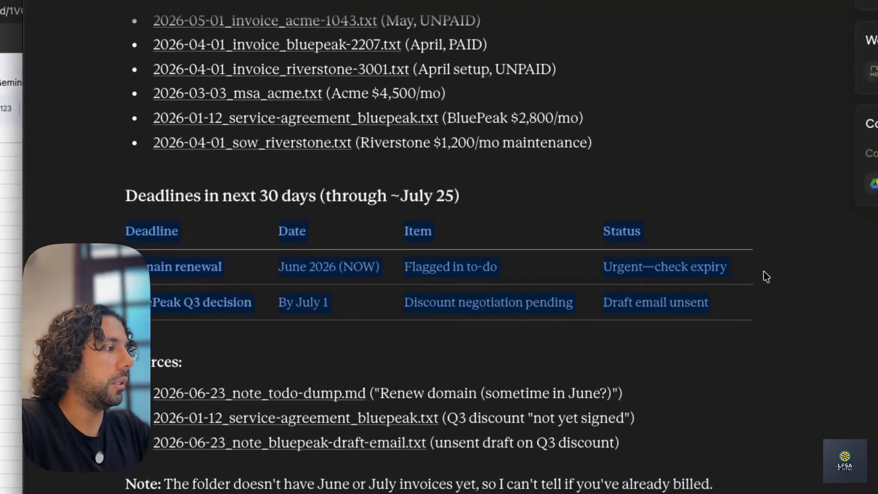
left_click(766, 277)
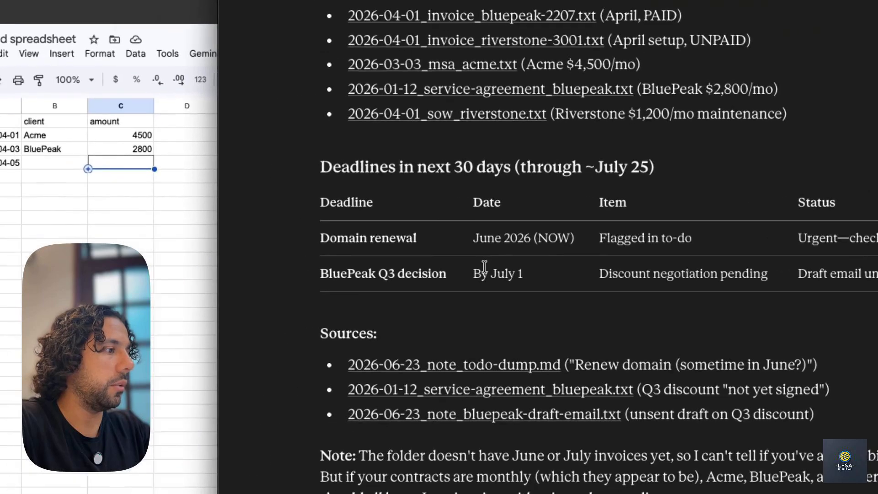
left_click_drag(247, 290, 238, 294)
left_click(234, 293)
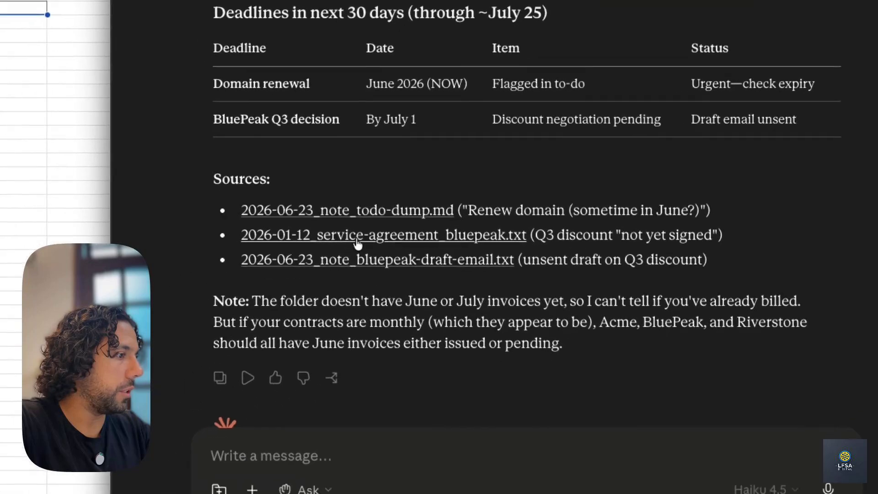
Step: Open the cited 2026-01-12_service-agreement_bluepeak.txt and check its renewal notice window and Q3 discount note against Claude's answer
left_click(180, 407)
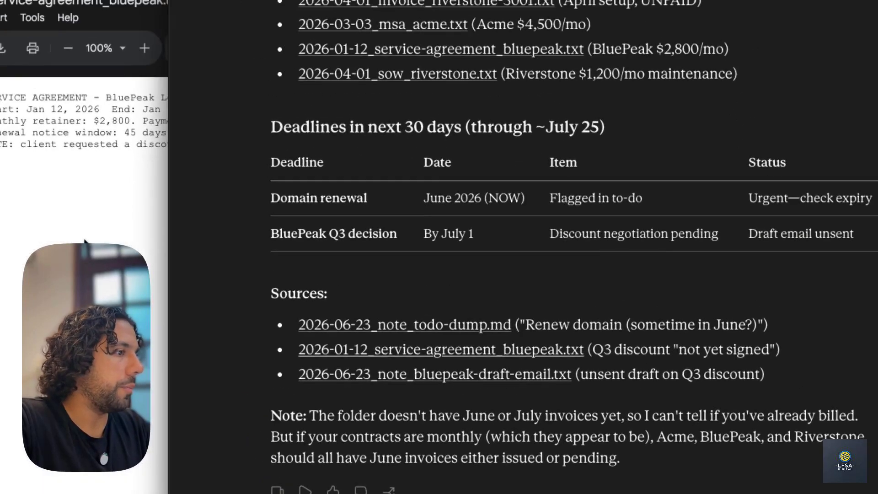
left_click(64, 83)
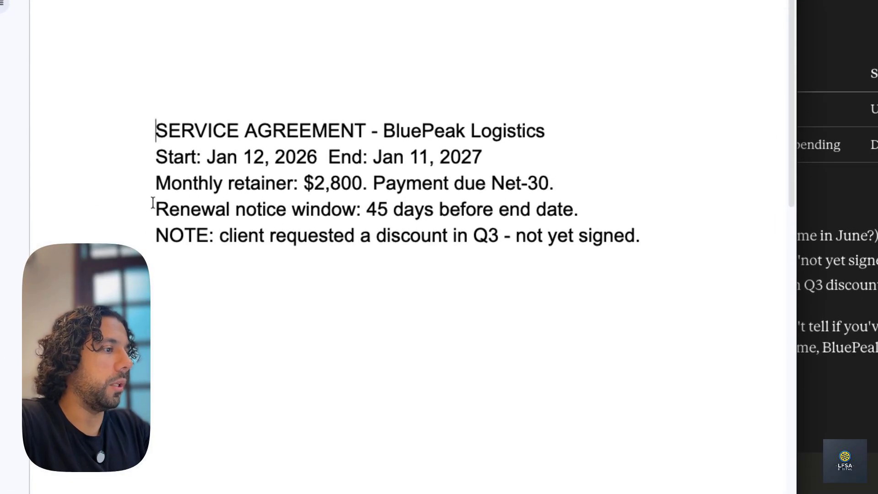
left_click_drag(153, 203, 346, 209)
left_click(371, 209)
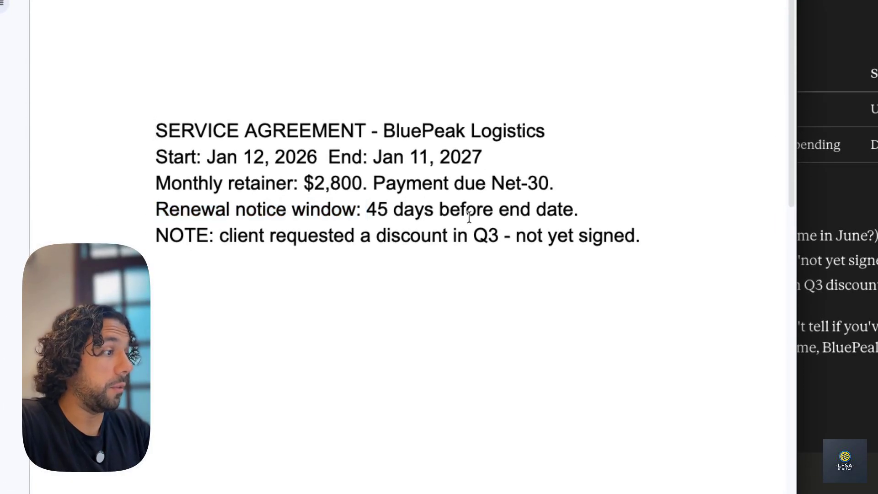
left_click_drag(220, 234, 411, 234)
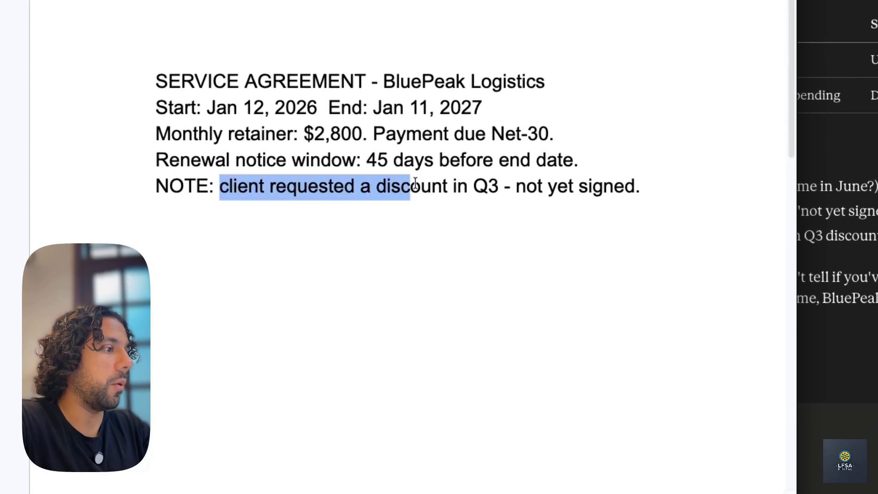
left_click_drag(525, 190, 606, 196)
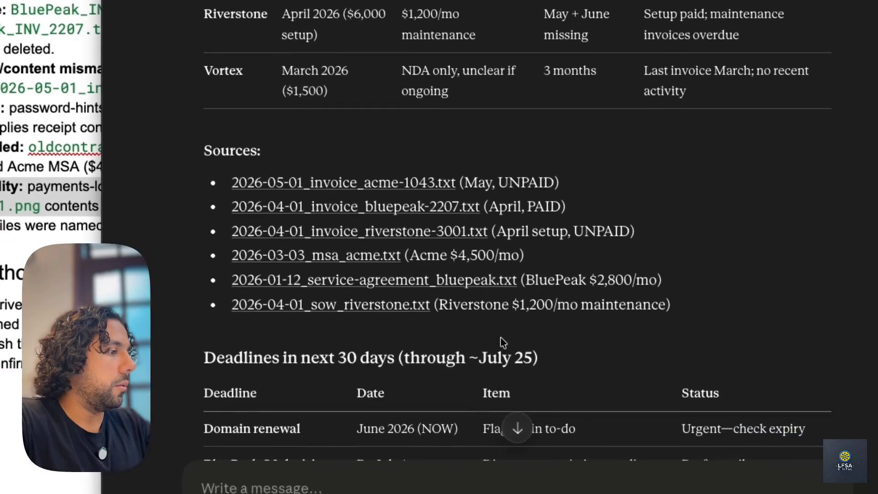
Step: Enter a request for short, friendly-but-firm Gmail drafts per client flagged as overdue or needing follow-up, with real names and amounts, not sent
scroll(472, 320, "down", 10)
left_click(237, 480)
key("ctrl+v")
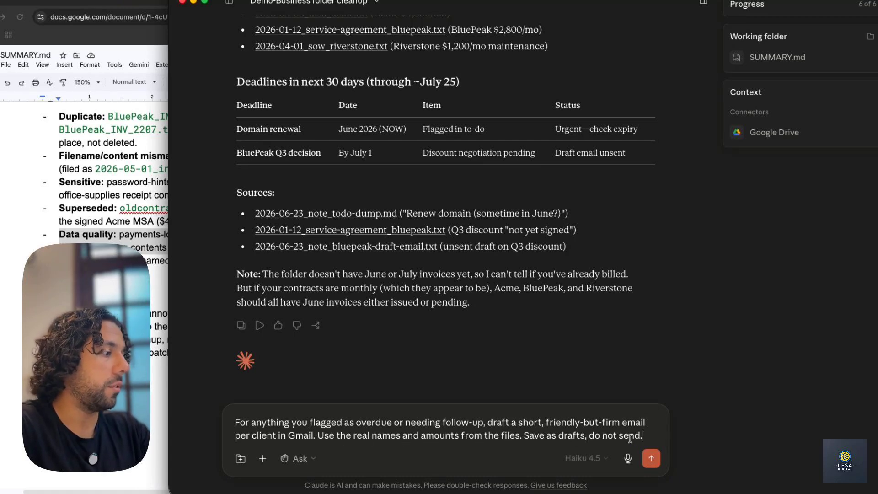
Step: Look up Gmail in the connector directory, then send the email-drafting request to Claude
left_click(262, 458)
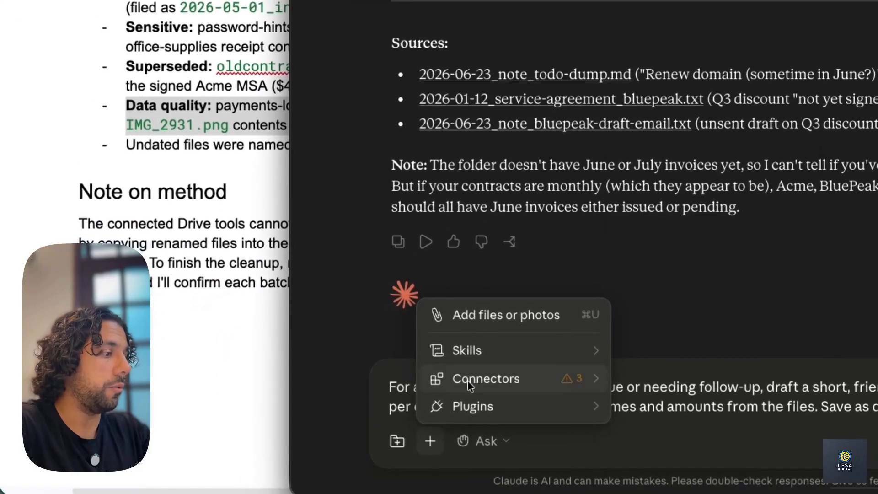
mouse_move(309, 418)
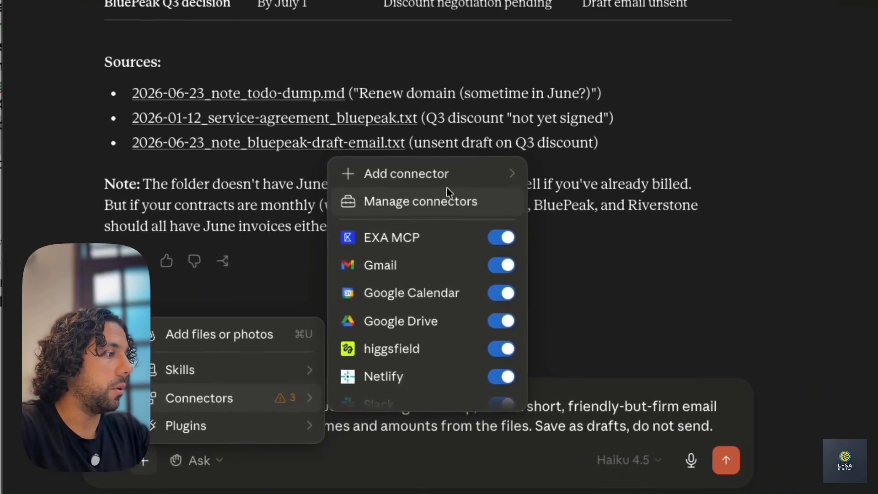
mouse_move(484, 175)
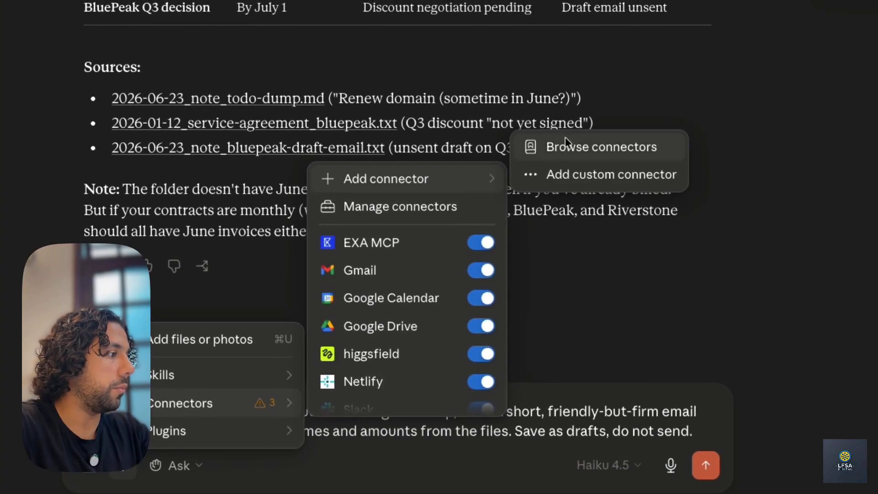
left_click(589, 139)
type("gmail")
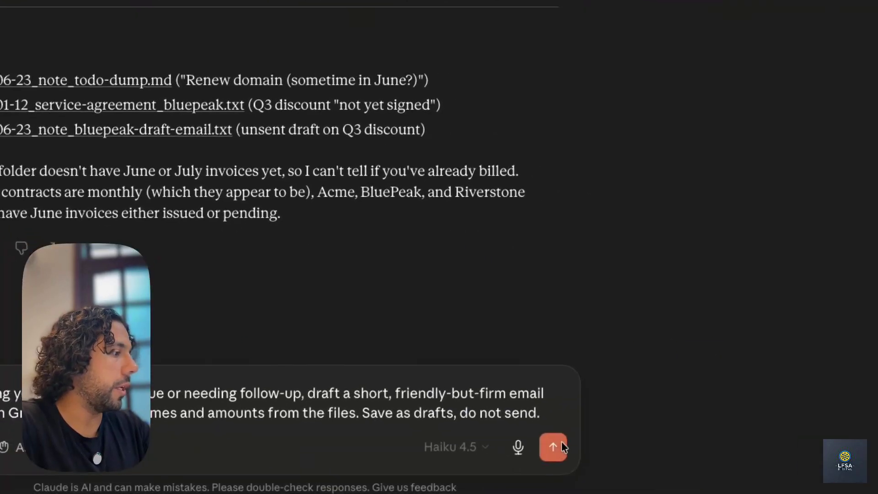
key("Return")
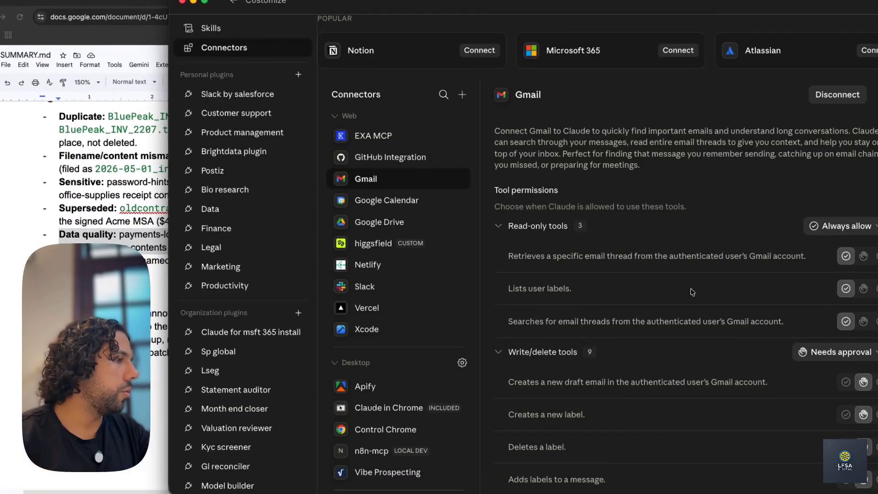
Step: Examine the Gmail connector's permissions for read-only and write/delete tools, including the one that creates draft emails
scroll(731, 235, "down", 5)
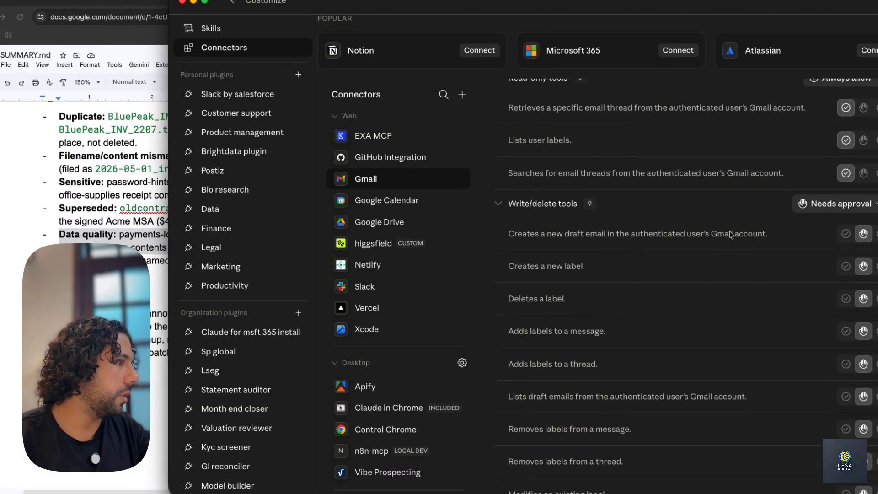
scroll(730, 233, "up", 2)
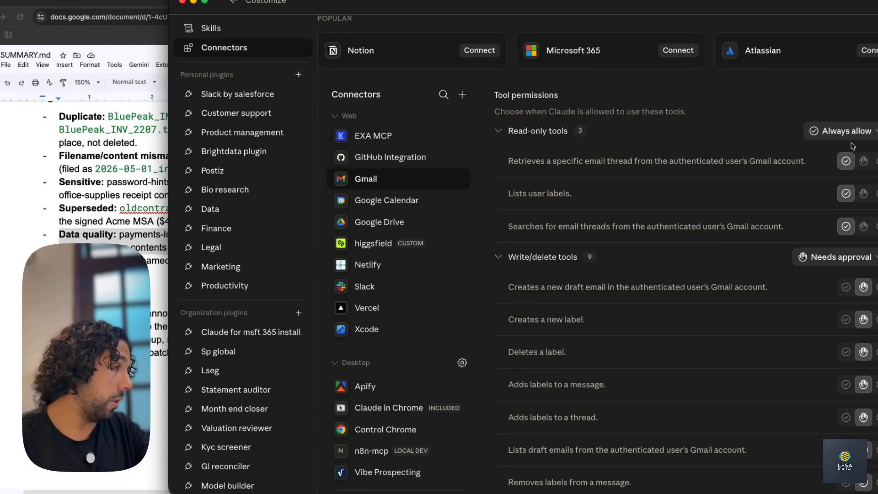
scroll(561, 205, "down", 2)
scroll(703, 228, "down", 1)
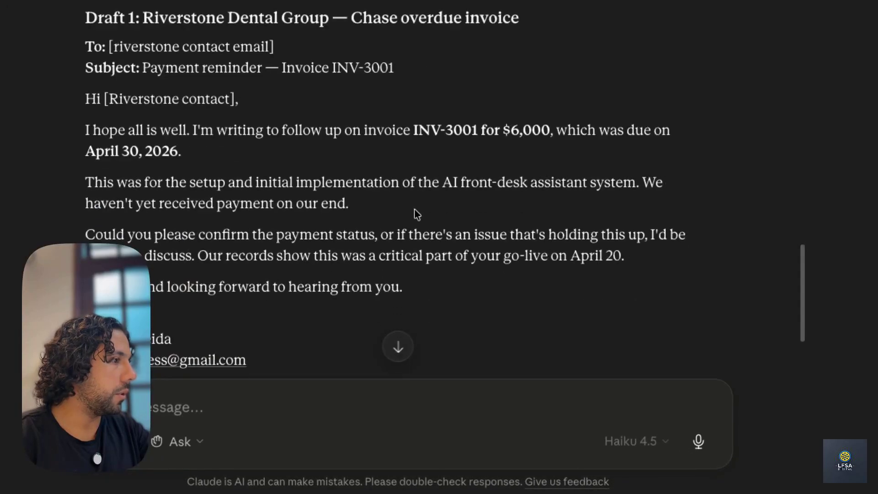
Step: Read through Claude's proposed drafts and reply "just save the drafts with the emails you do have and when you dont, just leave it blank."
scroll(414, 210, "down", 10)
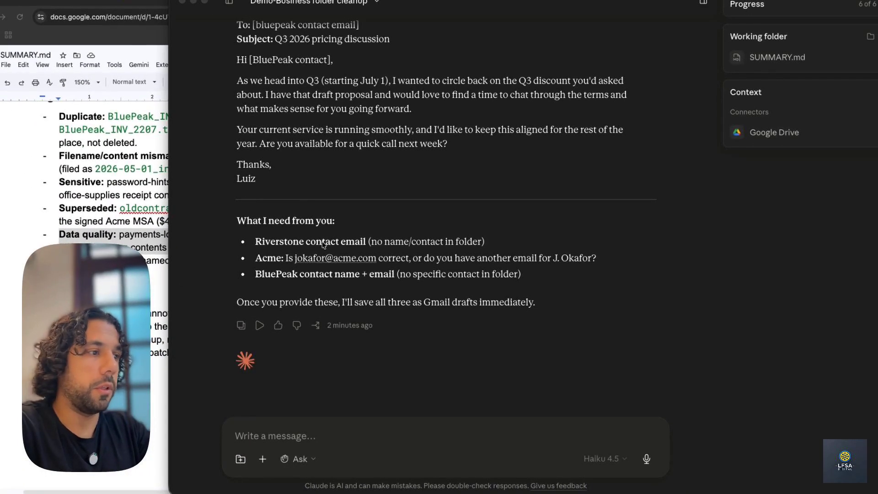
left_click(295, 433)
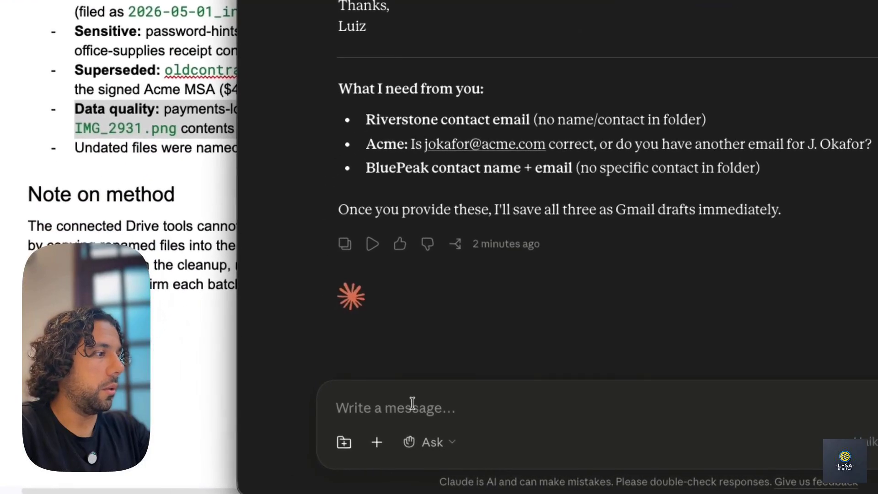
type("just save t")
type("he drafts")
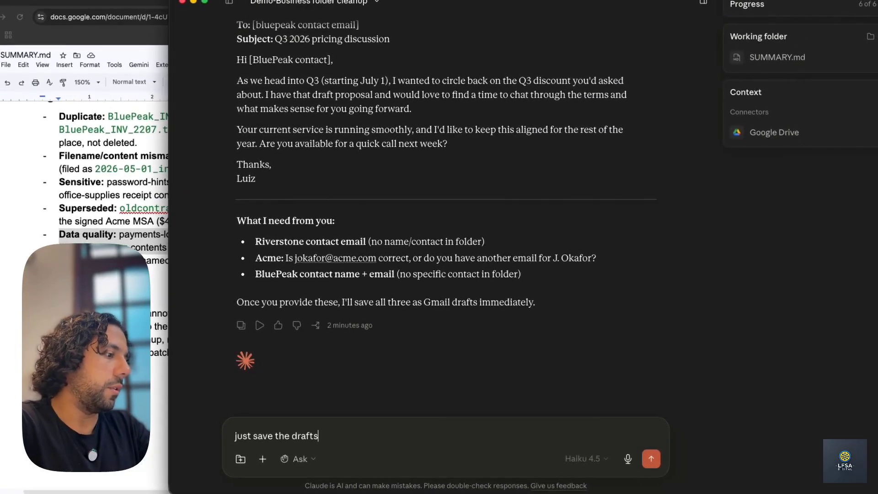
type(" with the emails you do have and when you dont, just leave it blank.")
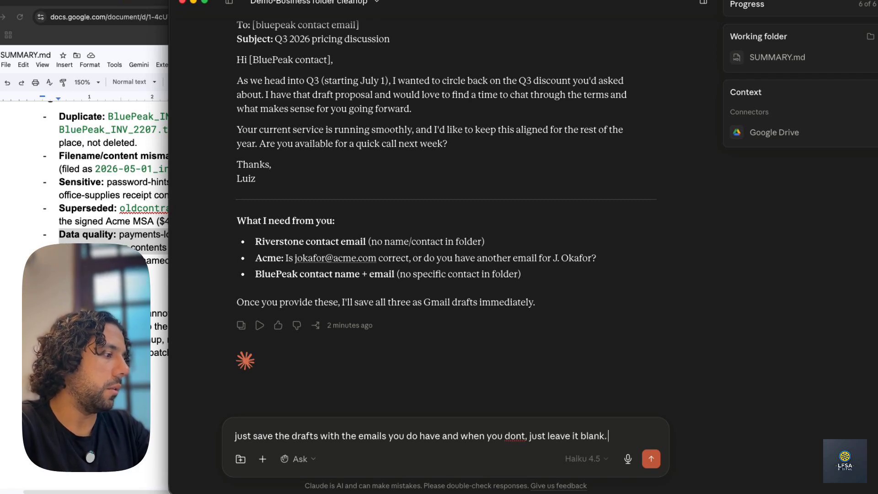
key("Return")
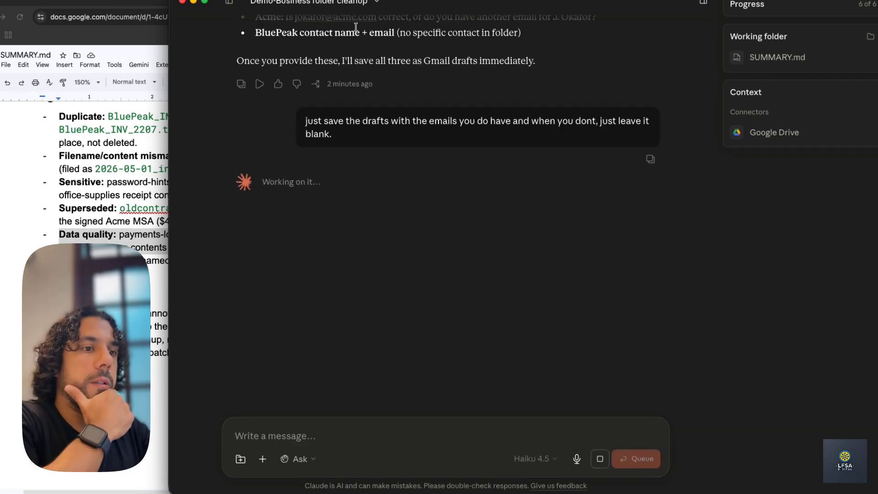
Step: Review the proposed drafts, focusing on the draft proposal sentence in Draft 3 to BluePeak Logistics about the Q3 discount
scroll(341, 231, "up", 15)
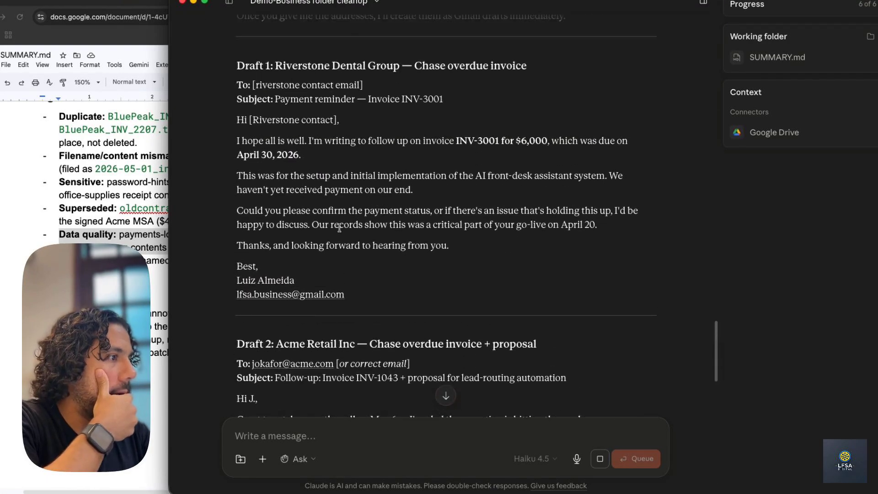
scroll(339, 230, "down", 15)
scroll(303, 148, "up", 9)
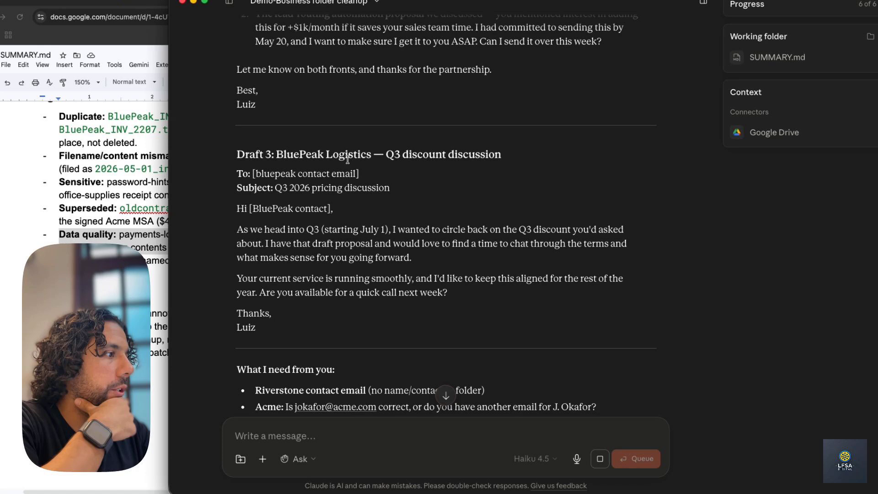
scroll(348, 161, "up", 1)
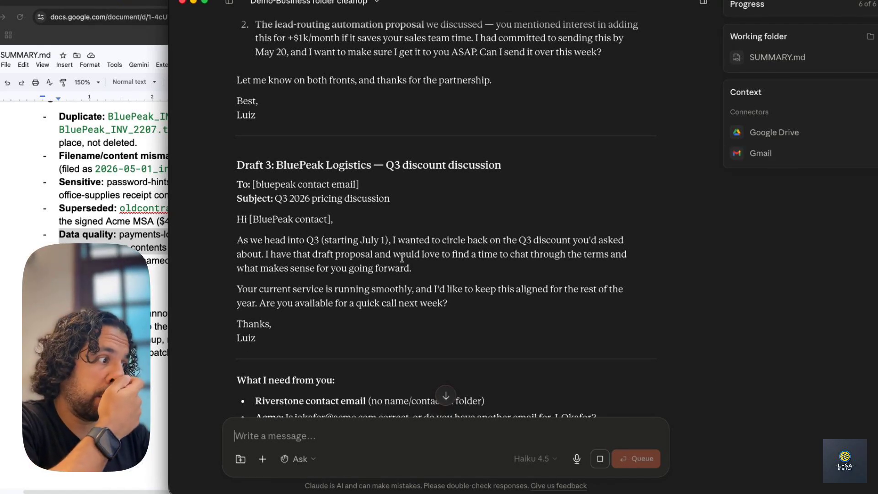
left_click_drag(265, 253, 422, 278)
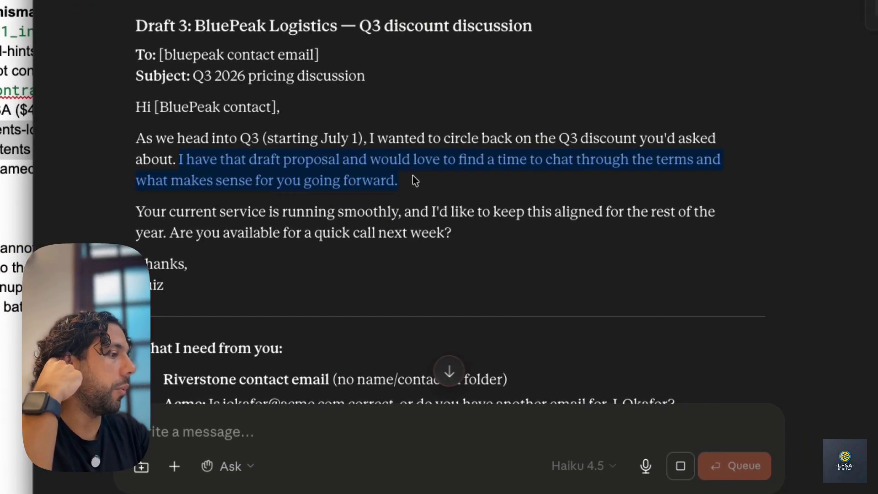
Step: Examine Draft 2 to Acme Retail Inc: its heading, the call reference, the overdue invoice INV-1043 item and the lead-routing automation proposal
scroll(415, 181, "up", 5)
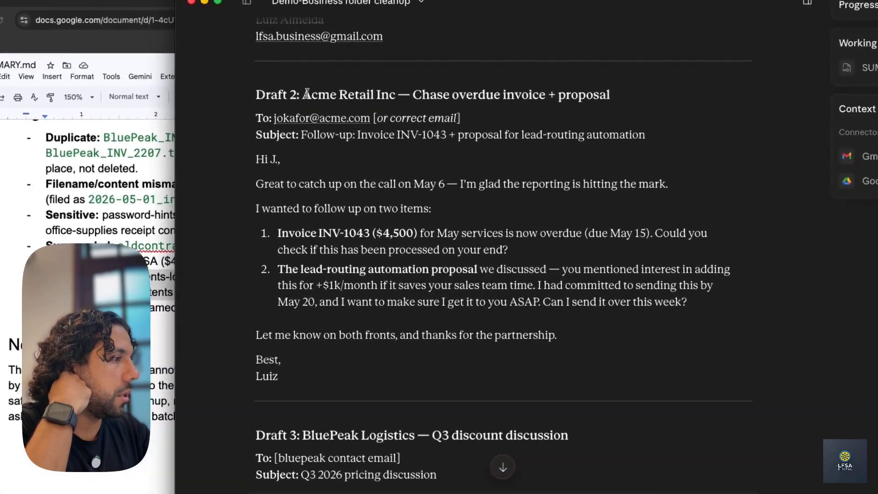
left_click_drag(304, 94, 464, 117)
left_click(523, 119)
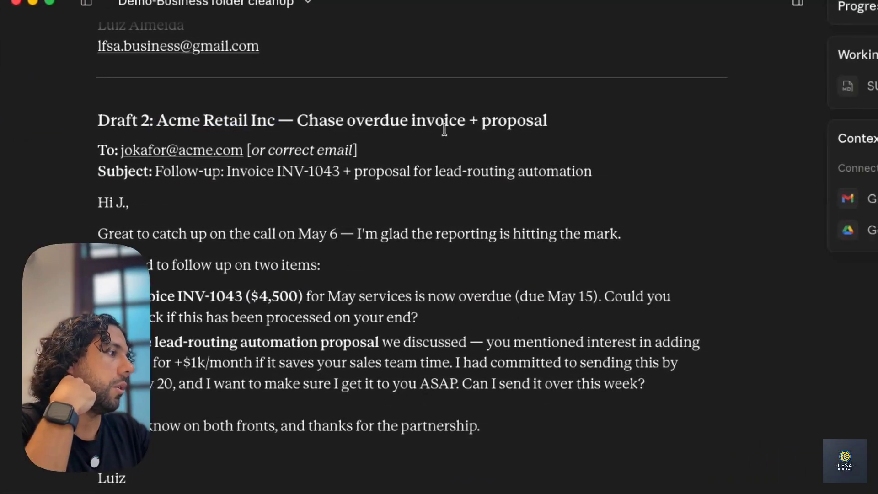
scroll(412, 231, "down", 1)
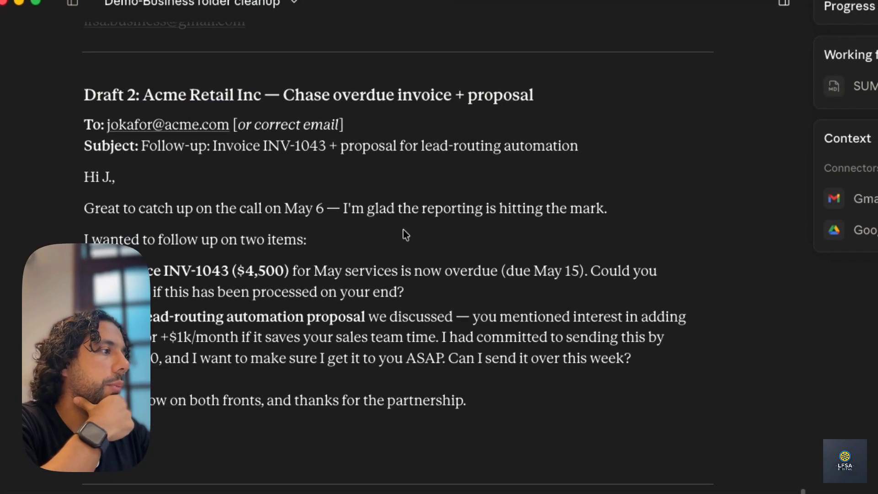
left_click_drag(324, 208, 520, 208)
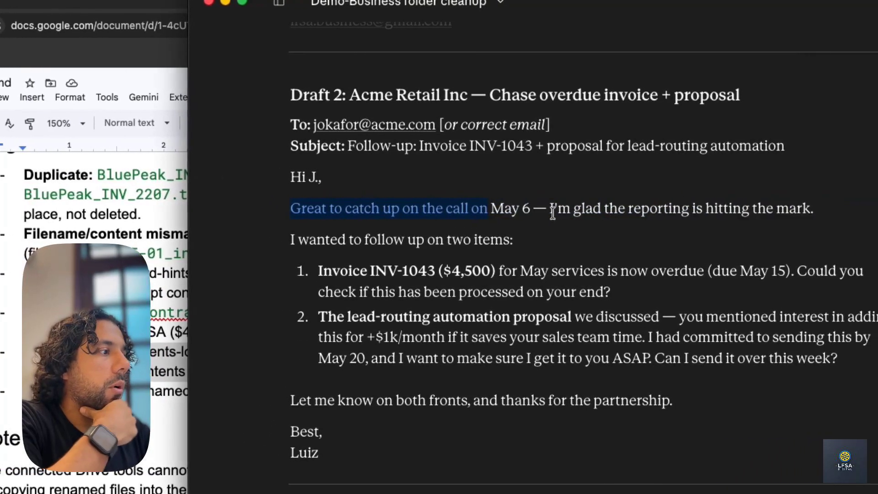
left_click_drag(229, 271, 560, 289)
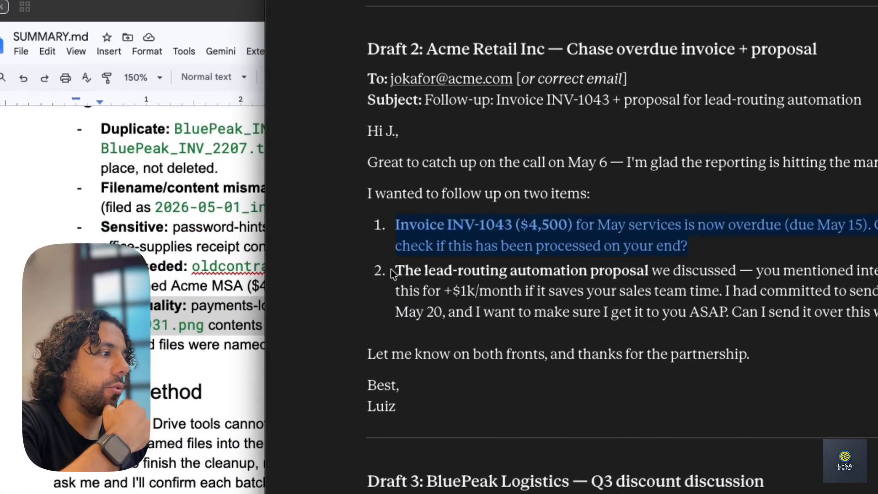
left_click_drag(216, 292, 424, 288)
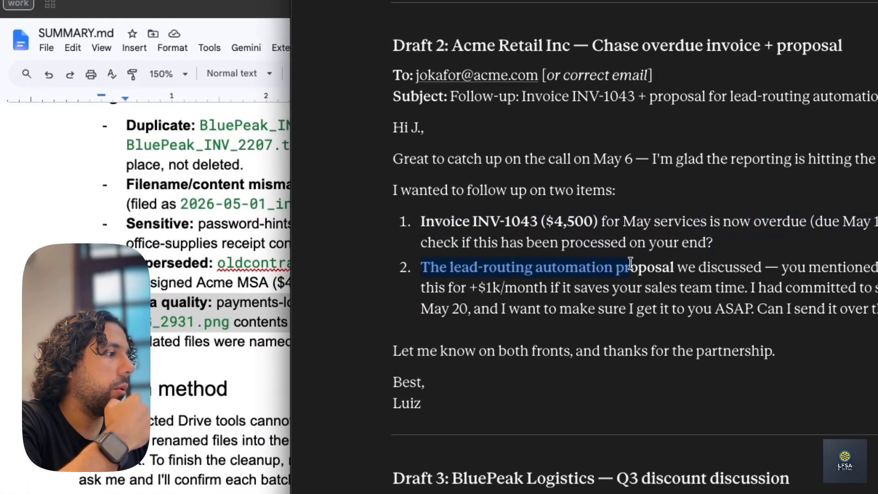
left_click_drag(630, 264, 741, 288)
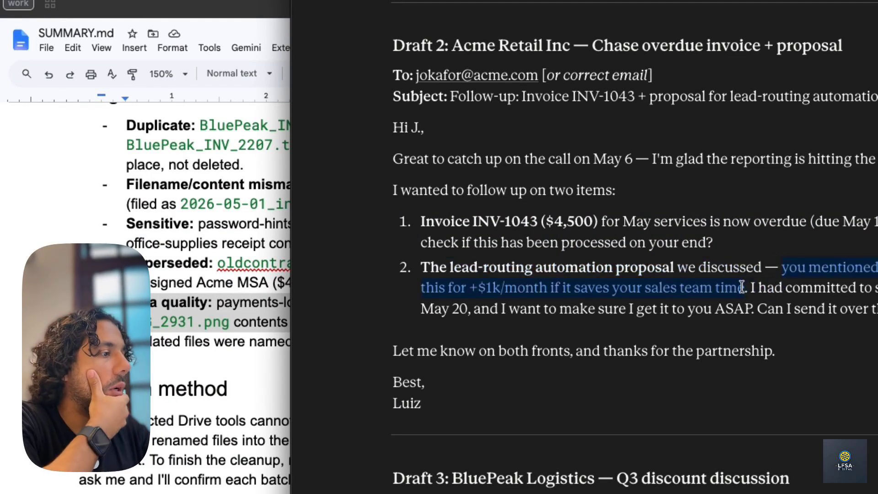
Step: Allow Claude to create Gmail drafts for this task and open the saved "Q3 2026 pricing discussion" draft in Gmail
scroll(741, 286, "up", 2)
scroll(741, 285, "up", 10)
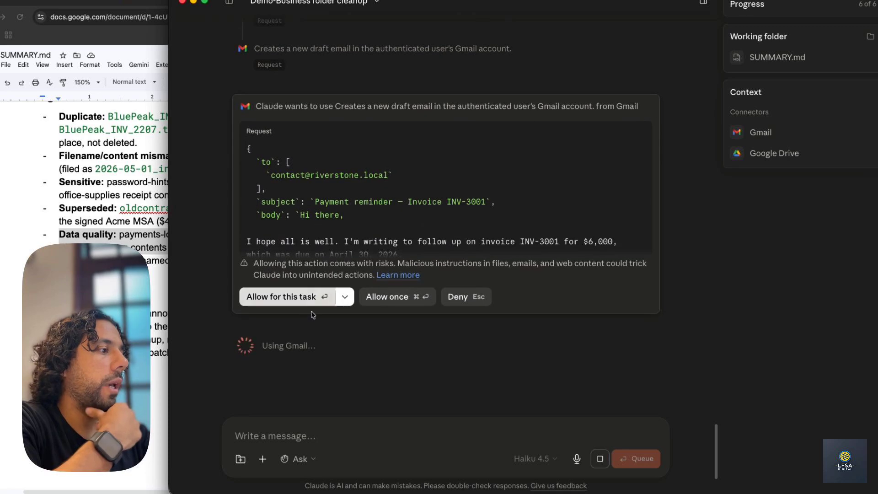
left_click(304, 302)
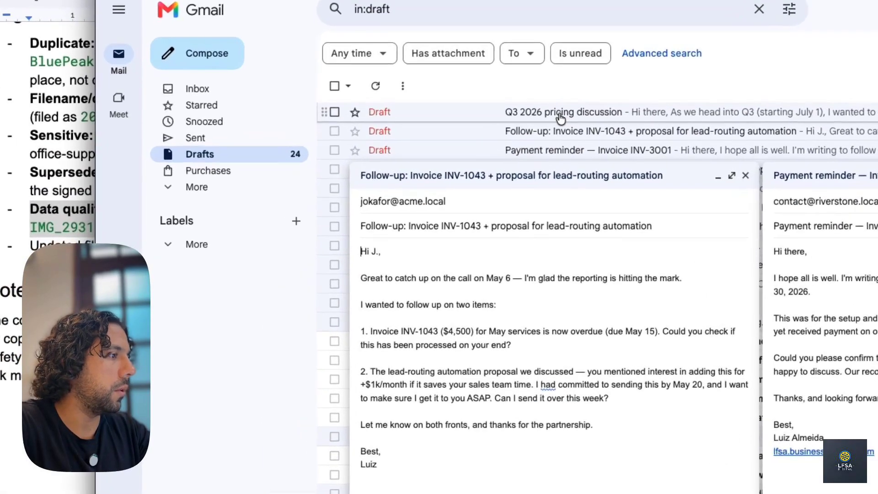
left_click(440, 165)
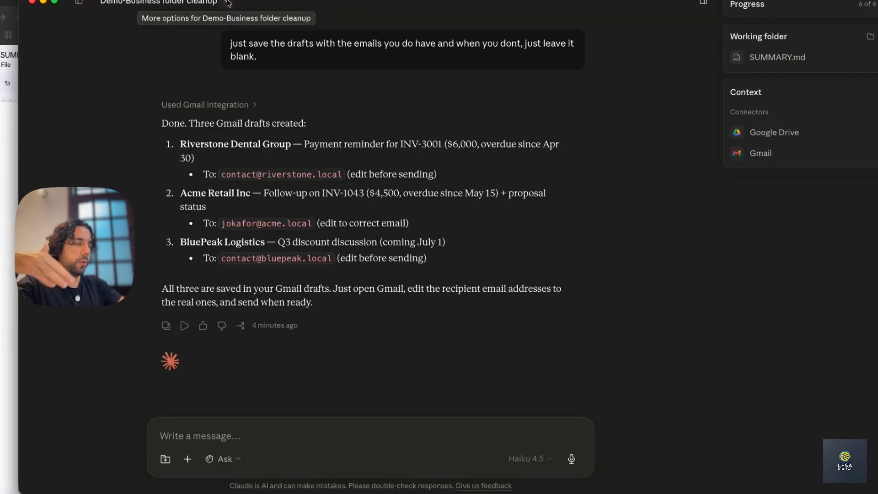
Step: Schedule the Demo-Business folder cleanup task by sending the schedule command with "i want this to run every monday at 9am est"
left_click(228, 2)
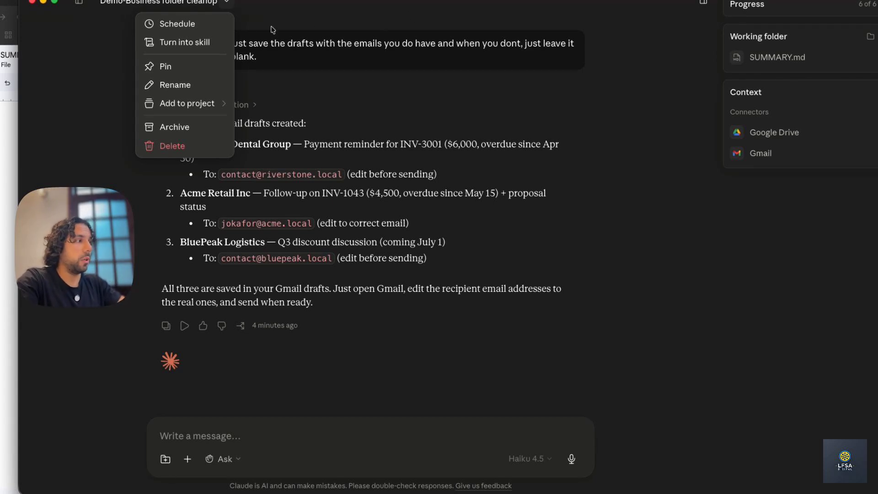
left_click(205, 25)
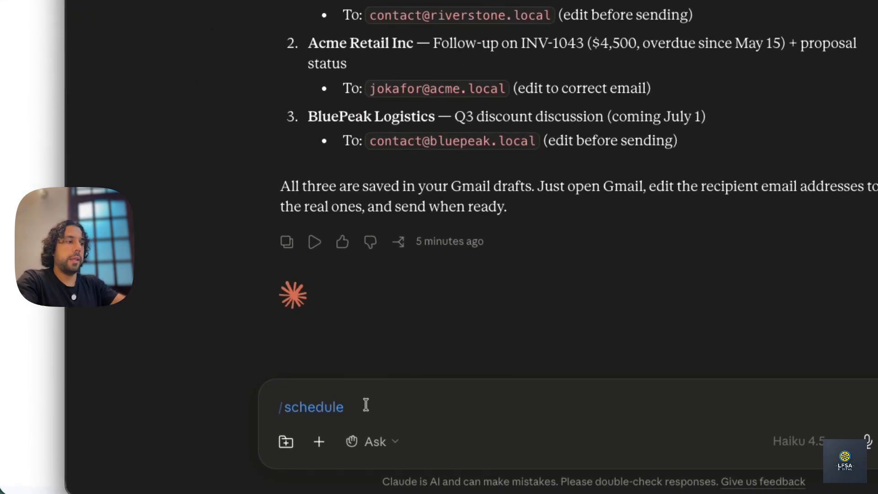
type("i want this to run ever")
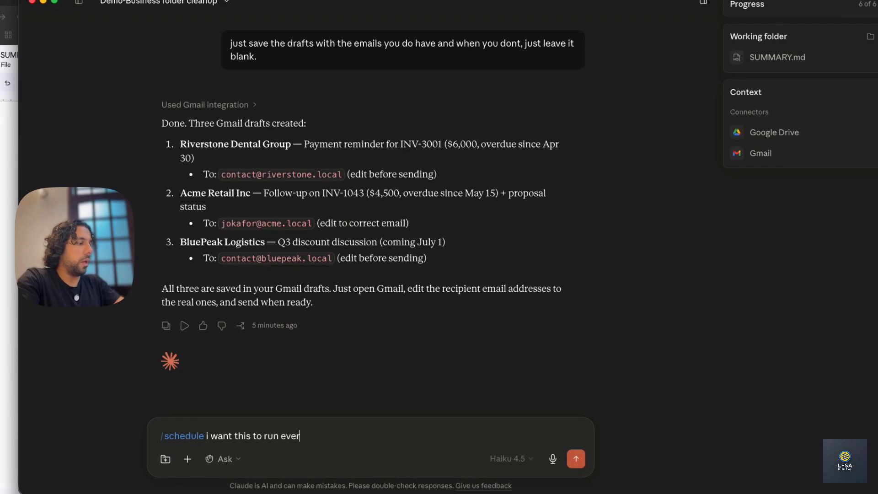
type("y monday at 9am est")
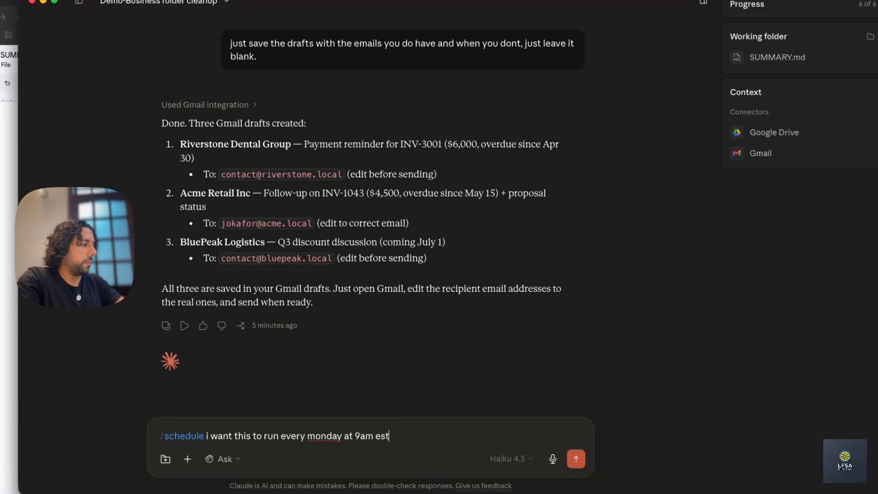
key("Return")
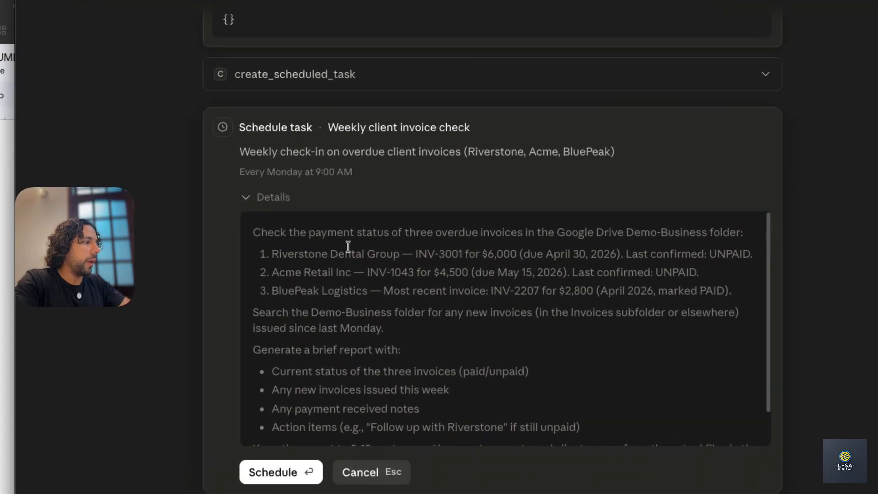
Step: Review the proposed task details and approve scheduling Weekly client invoice check and Weekly demo business cleanup for every Monday at 9:00 AM
scroll(383, 272, "down", 5)
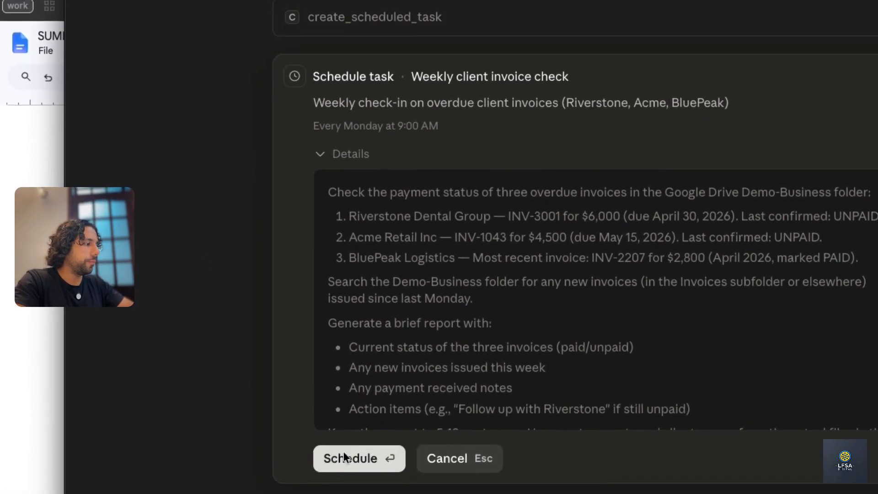
left_click_drag(329, 193, 524, 365)
left_click(524, 365)
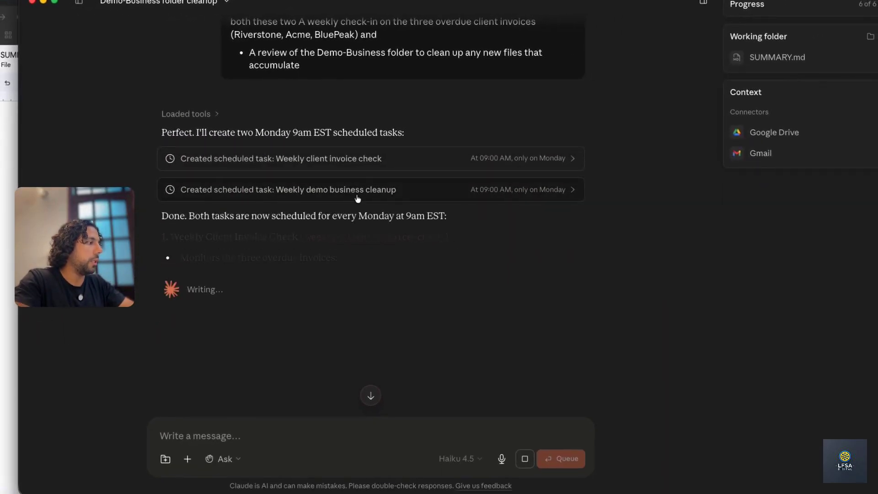
Step: Read Claude's summary of the two weekly tasks and open the list of scheduled tasks to check them
scroll(379, 202, "down", 5)
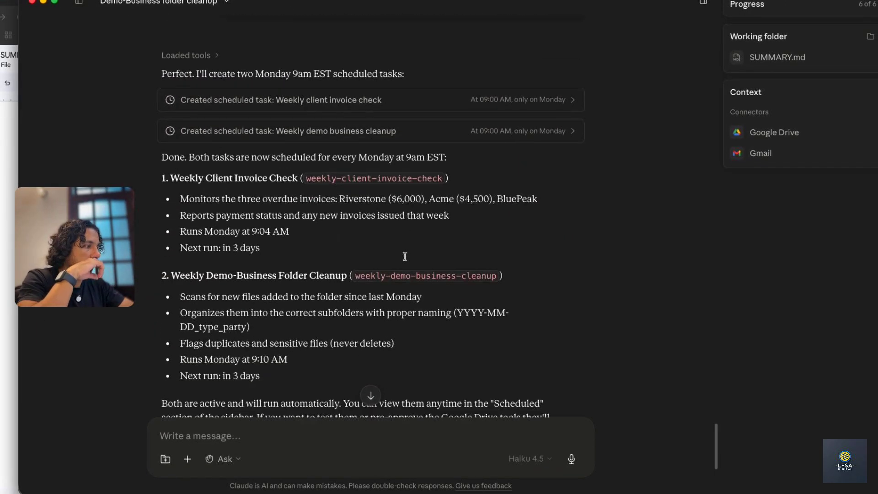
mouse_move(81, 2)
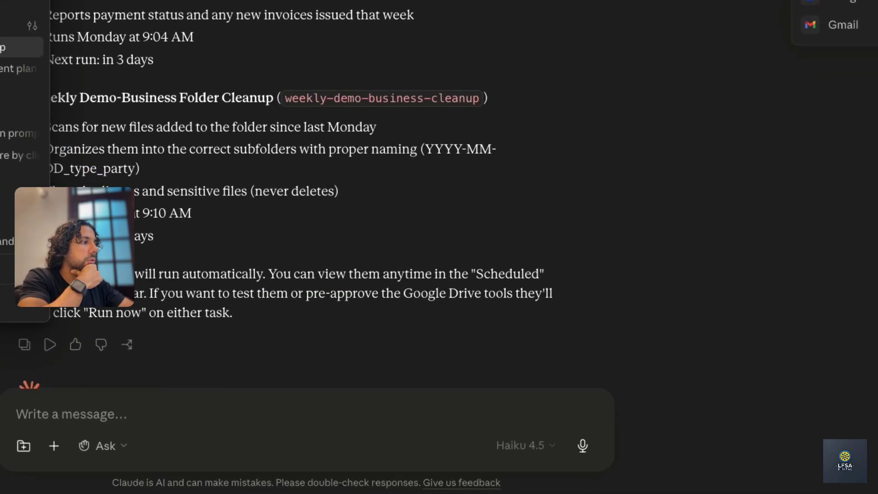
left_click(56, 96)
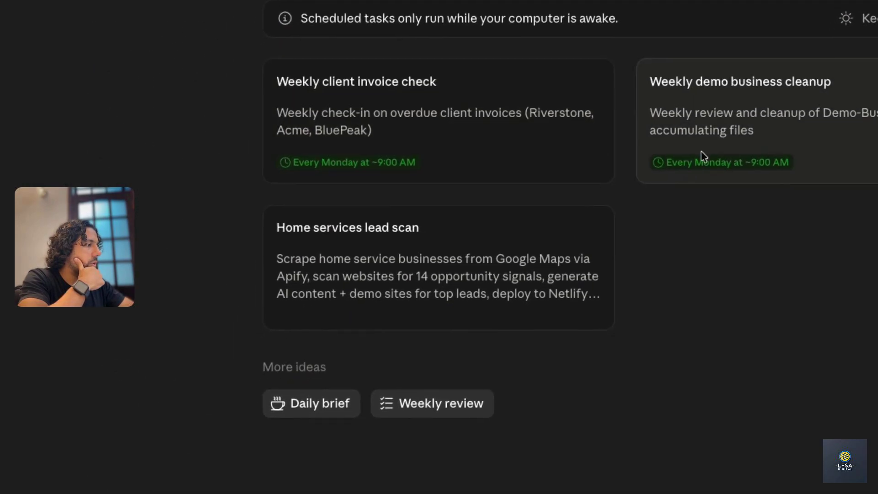